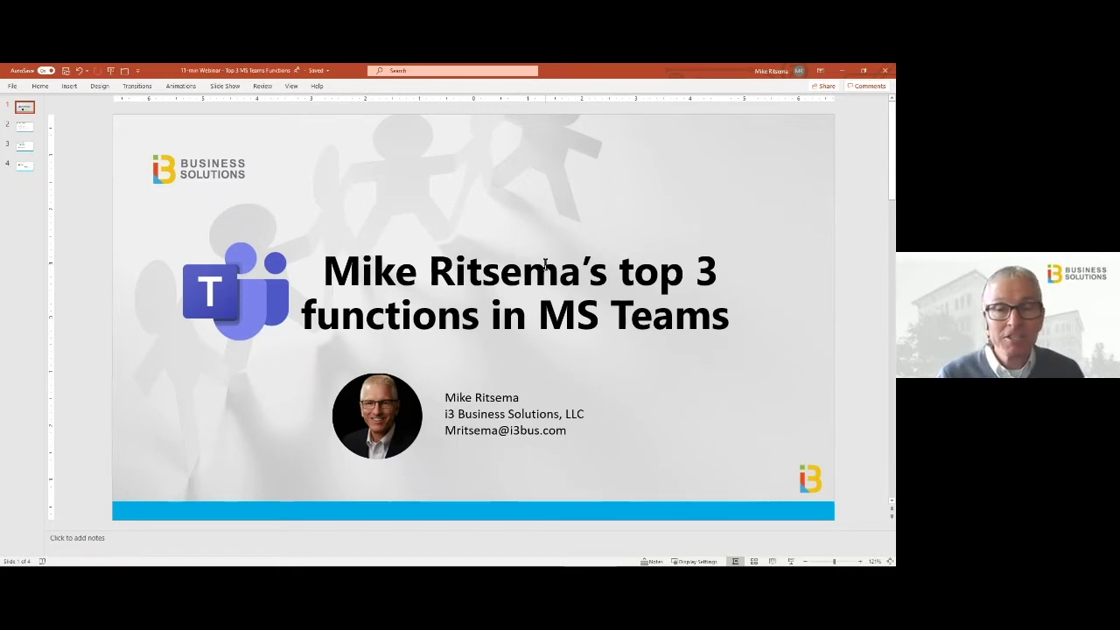
Scroll the deck to the Favorites - Functions slide, then minimize PowerPoint to reveal Teams
scroll(544, 264, "down", 1)
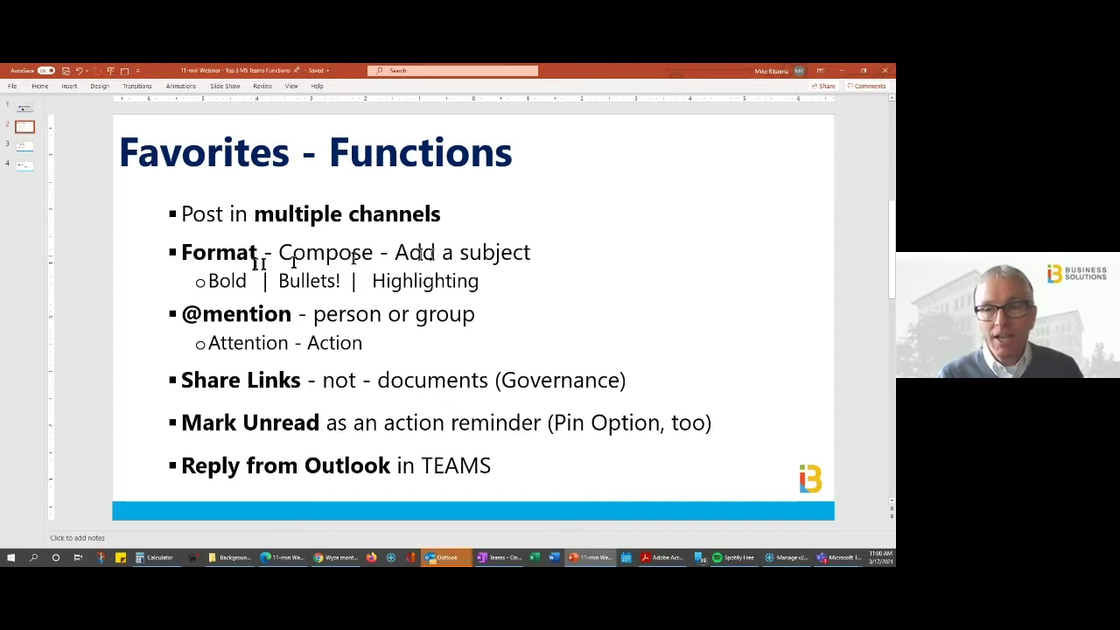
double_click(663, 77)
key("super+Down")
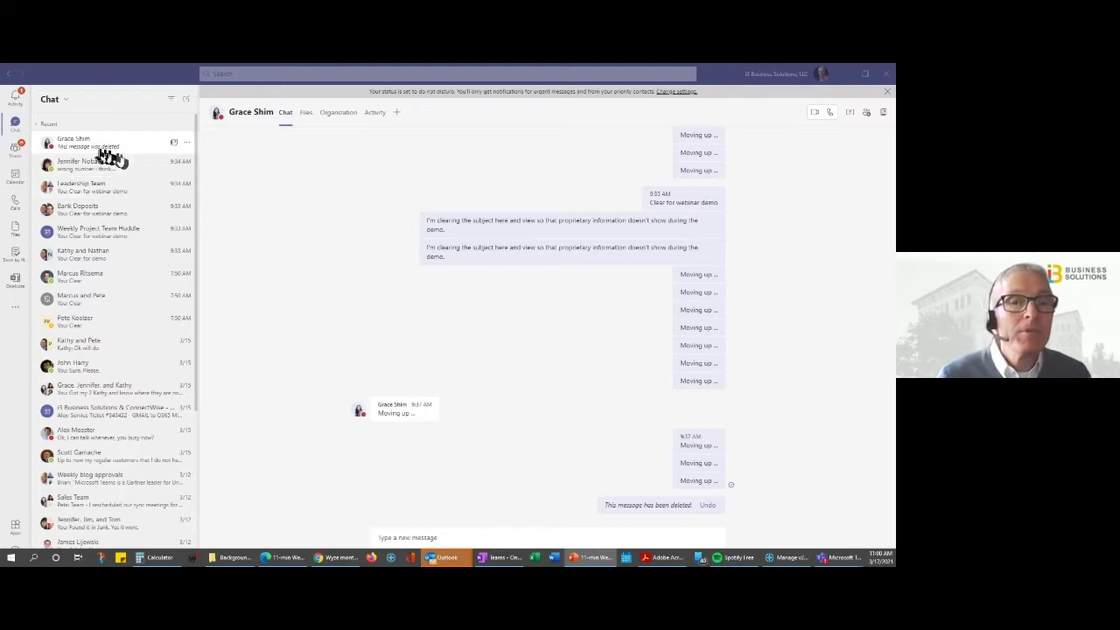
Go to Teams and start a new conversation in the Company Announcements channel
left_click(16, 149)
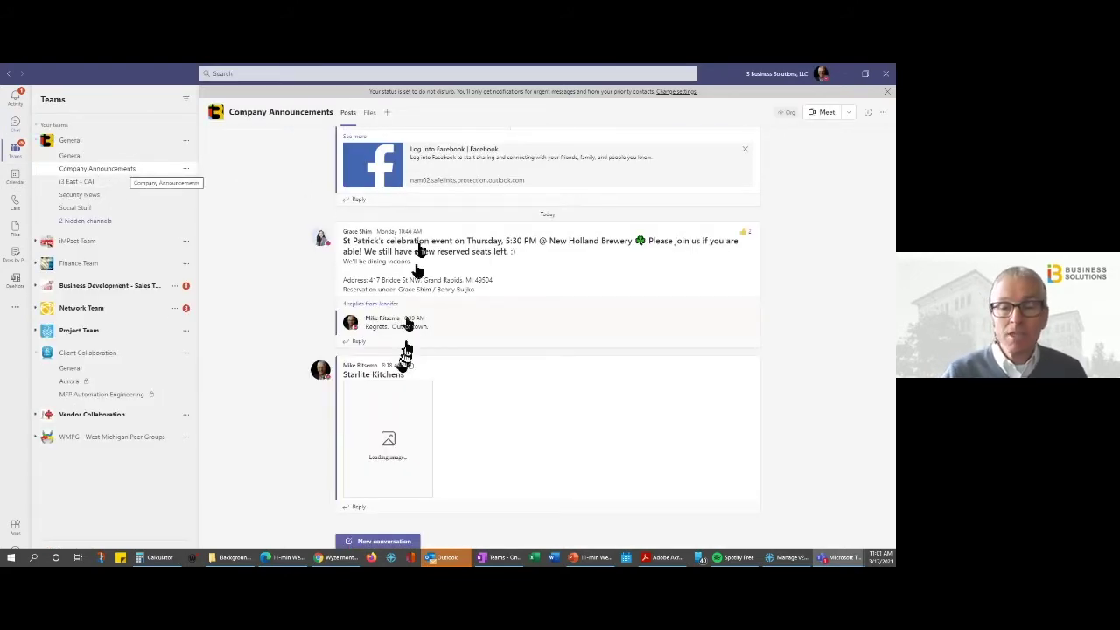
mouse_move(447, 564)
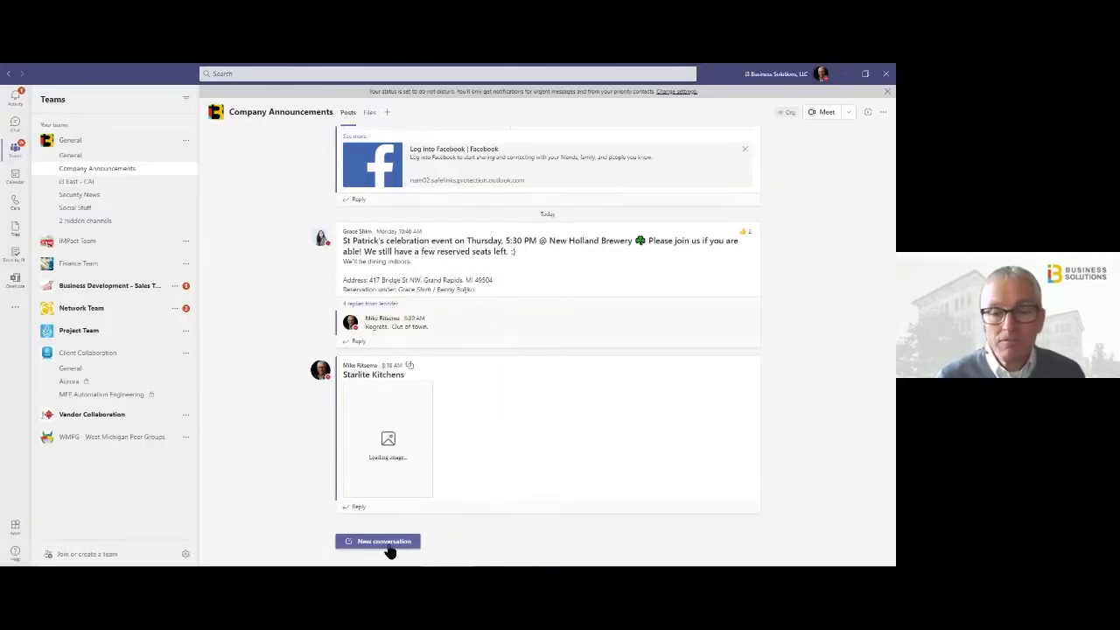
left_click(384, 542)
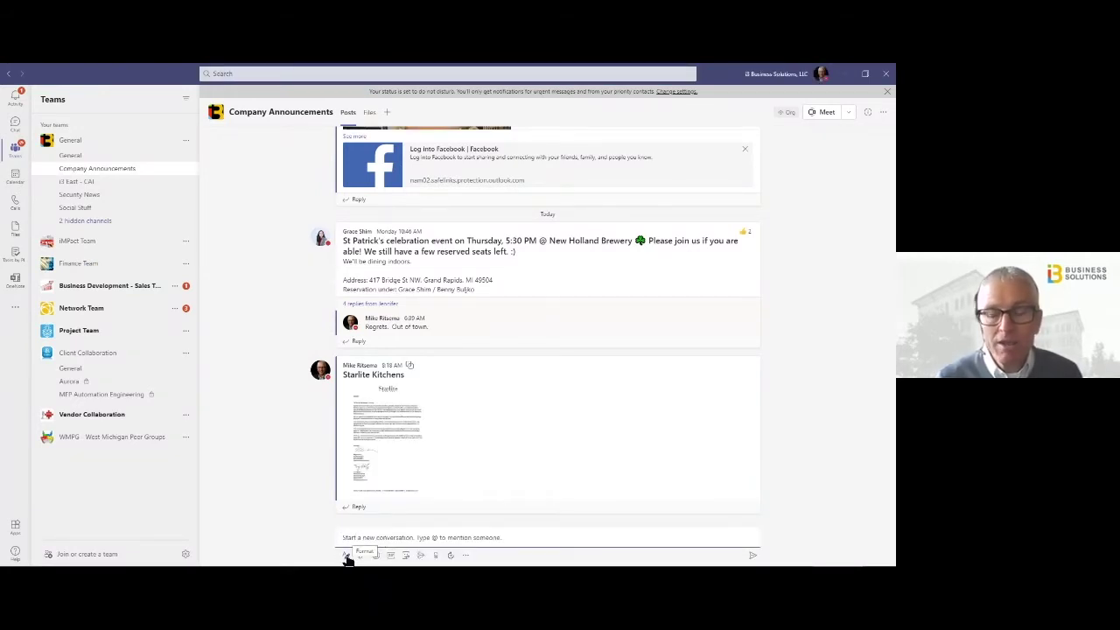
Expand the formatted editor, add the subject St. Patrick's Day, and start a bulleted list with Tomorrow
left_click(347, 556)
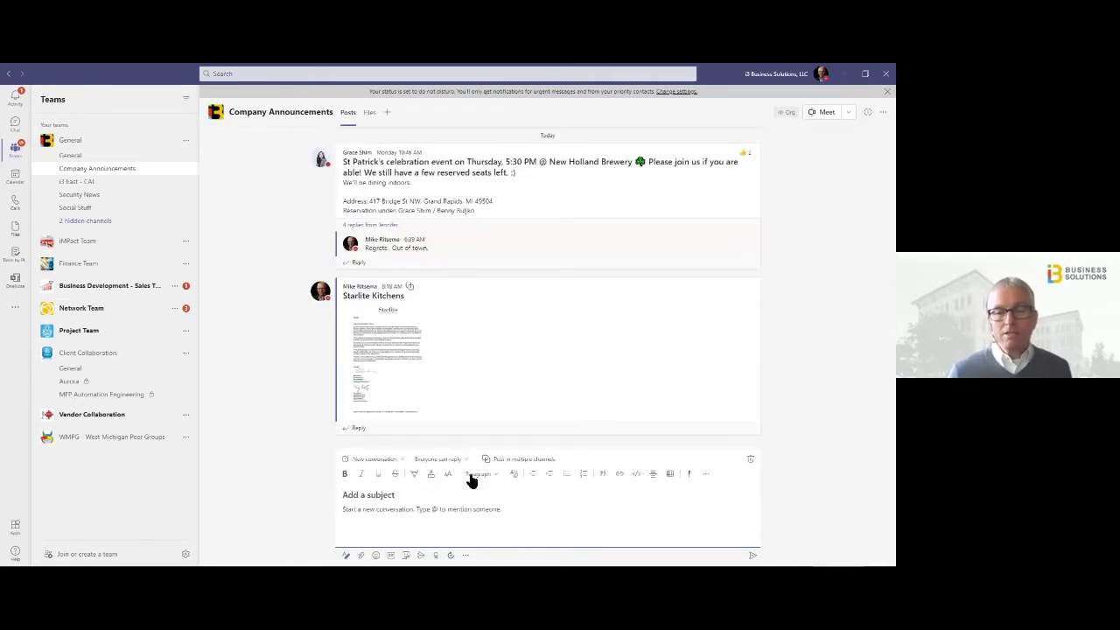
type("St. Patrick's Day")
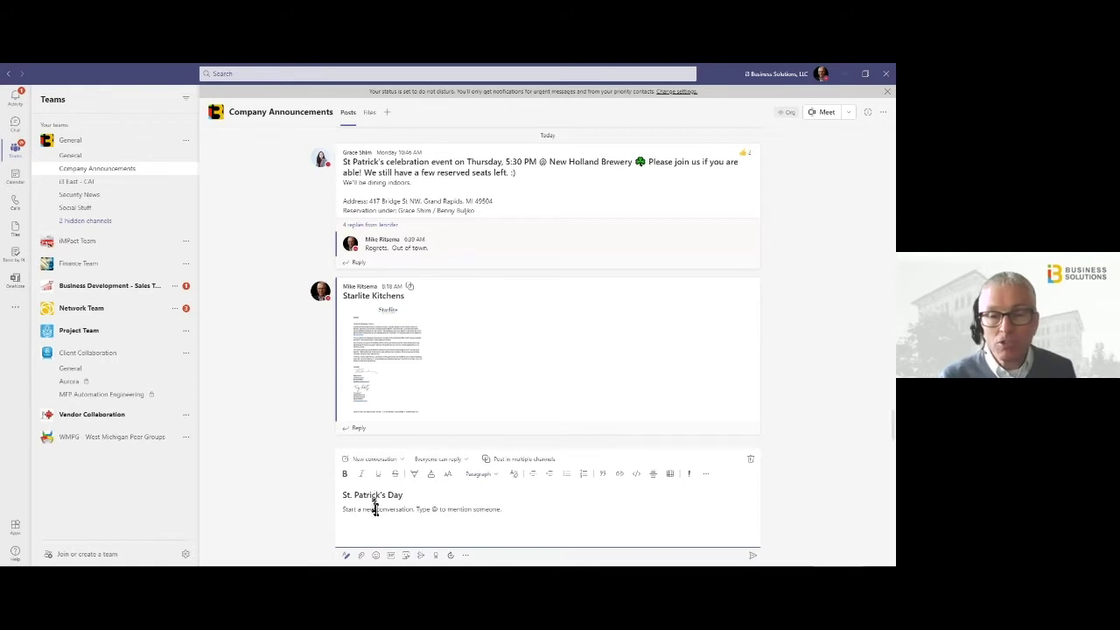
left_click(566, 475)
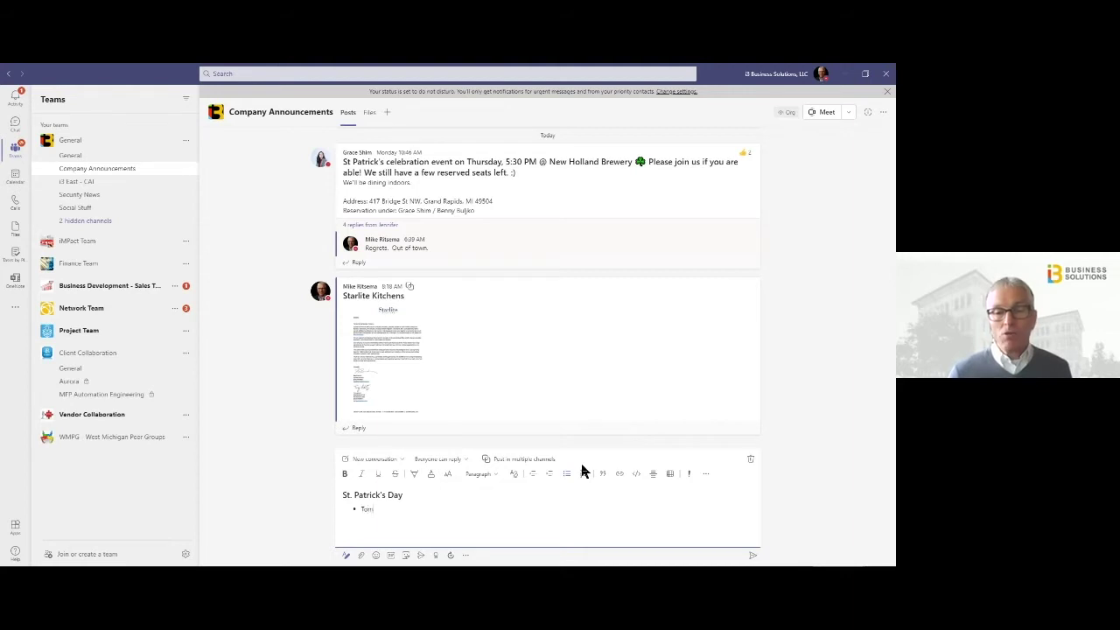
type("Tomorrow")
key("Return")
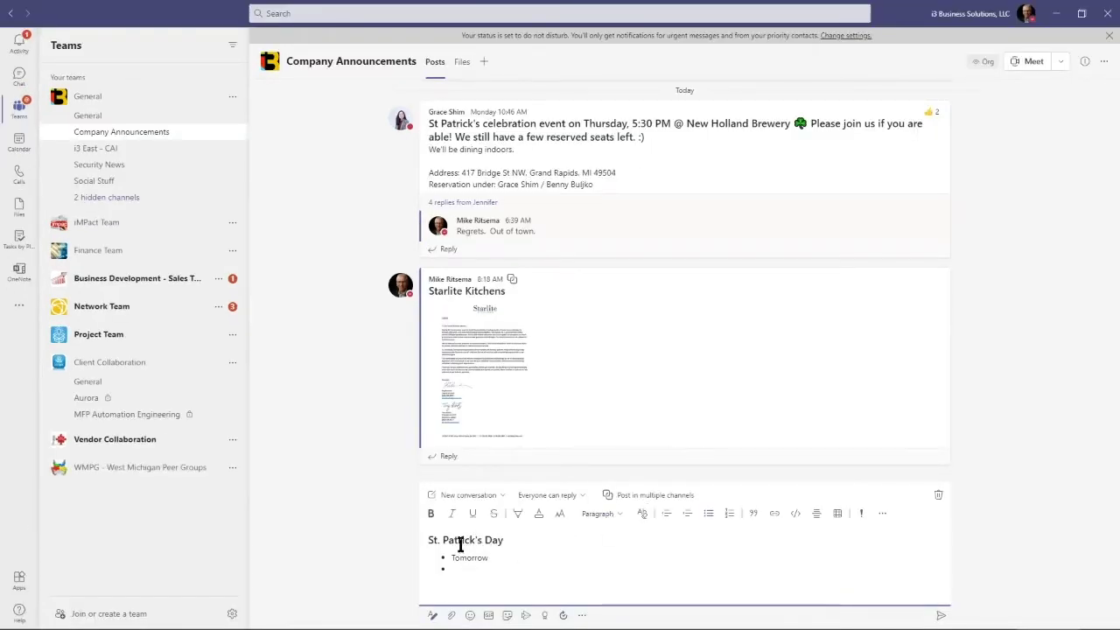
Bold Patrick's in the subject and italicize Tomorrow in the first bullet
double_click(461, 542)
left_click(430, 520)
double_click(470, 558)
left_click(452, 519)
Also post to iMPact Team, Business Development and Network Team General channels, plus Technical Account Manager
left_click(641, 499)
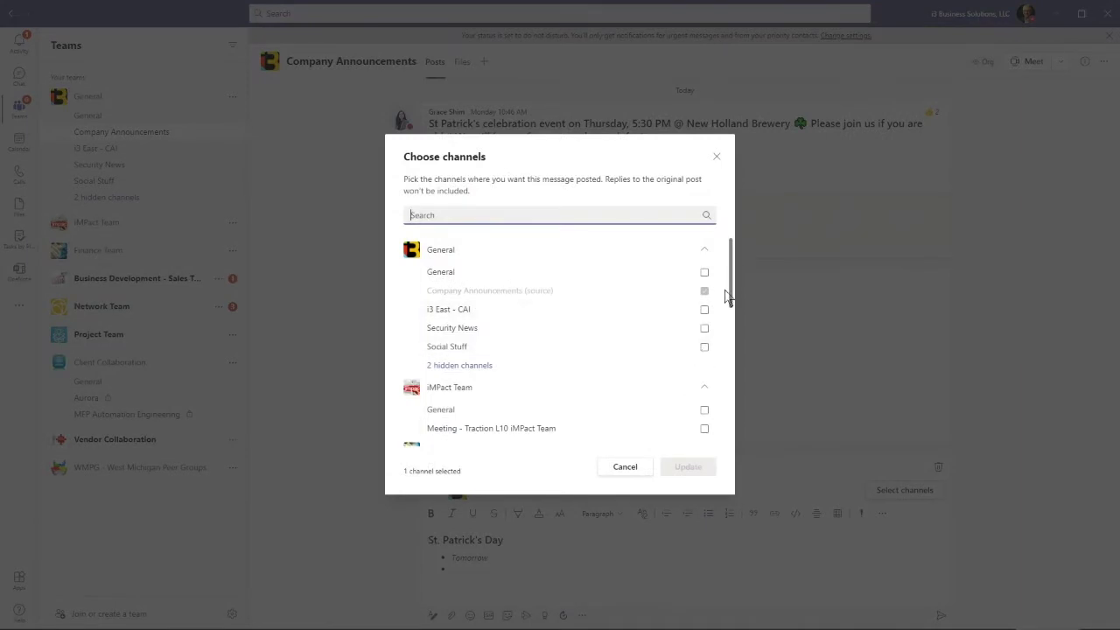
scroll(727, 297, "down", 3)
left_click(704, 308)
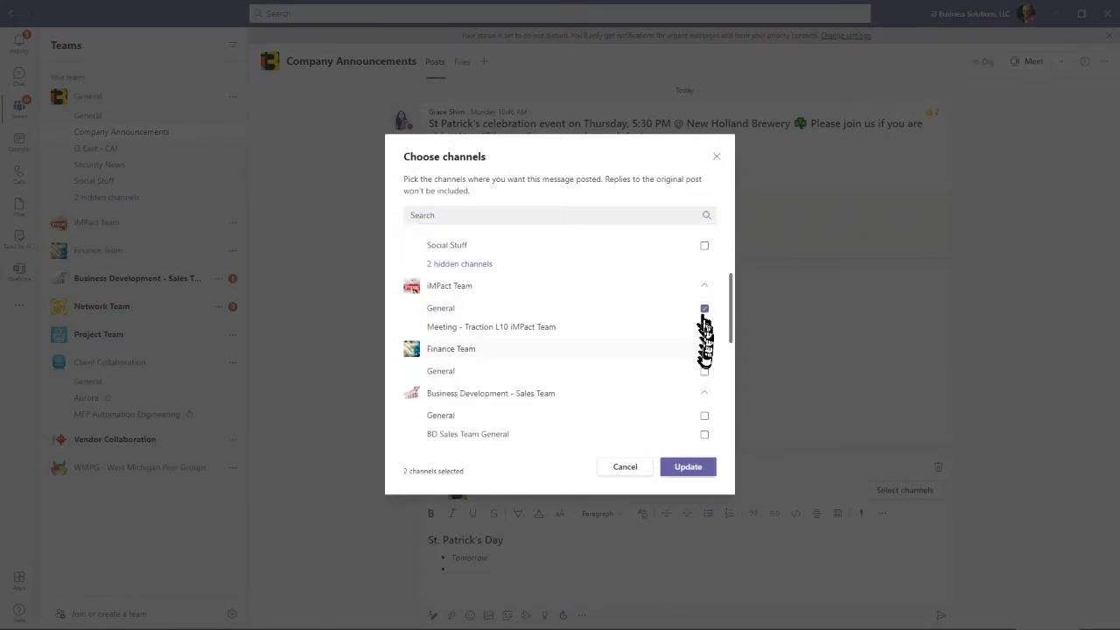
scroll(723, 342, "down", 2)
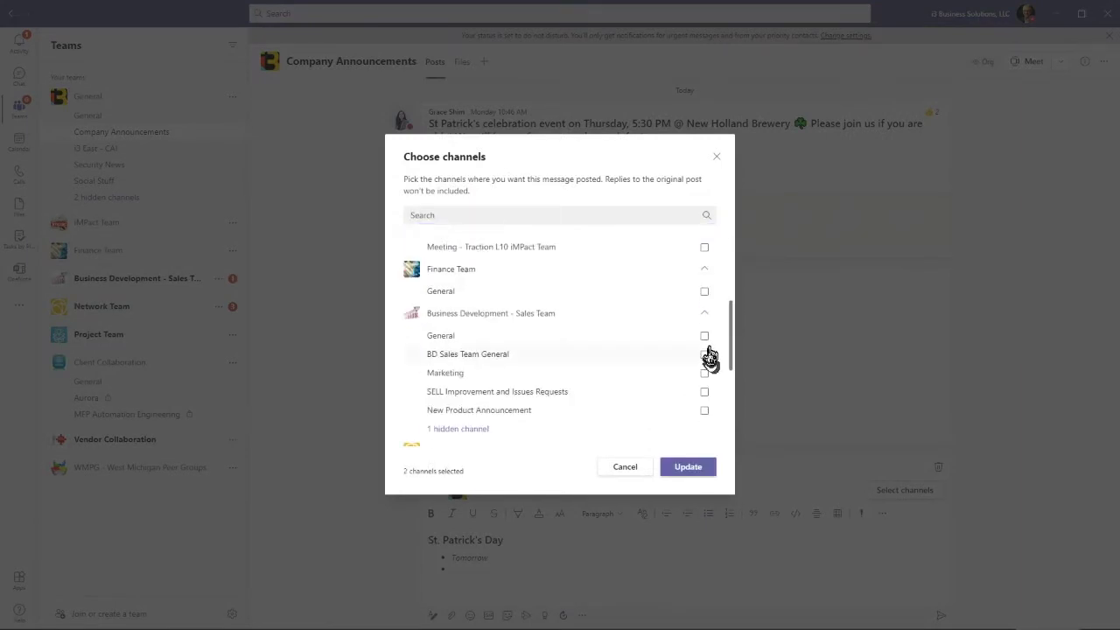
left_click(705, 338)
scroll(731, 370, "down", 3)
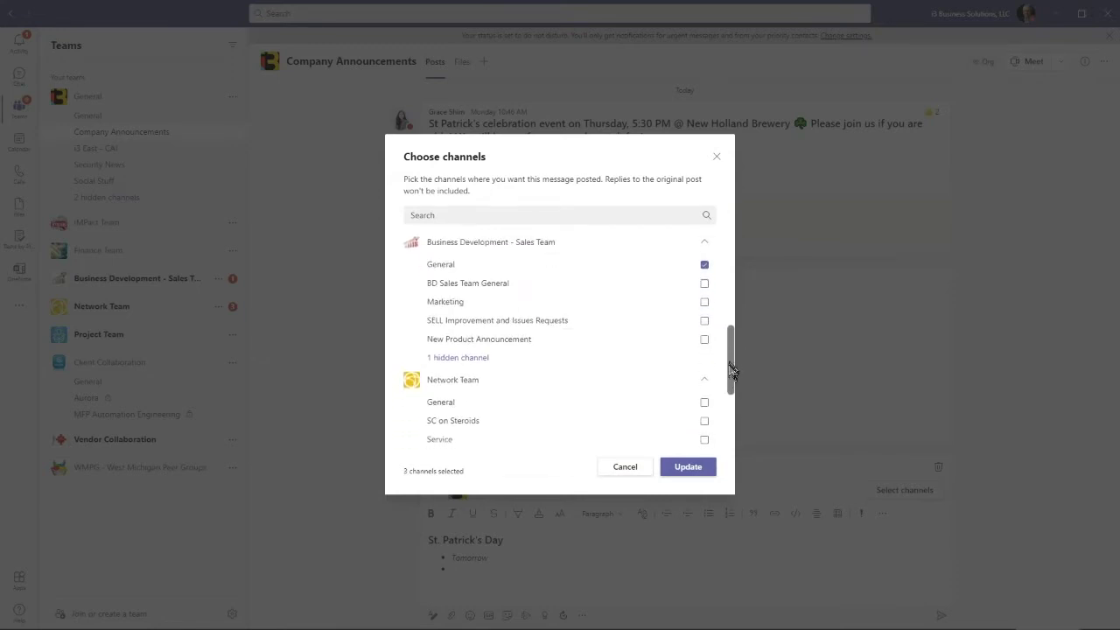
scroll(731, 370, "down", 2)
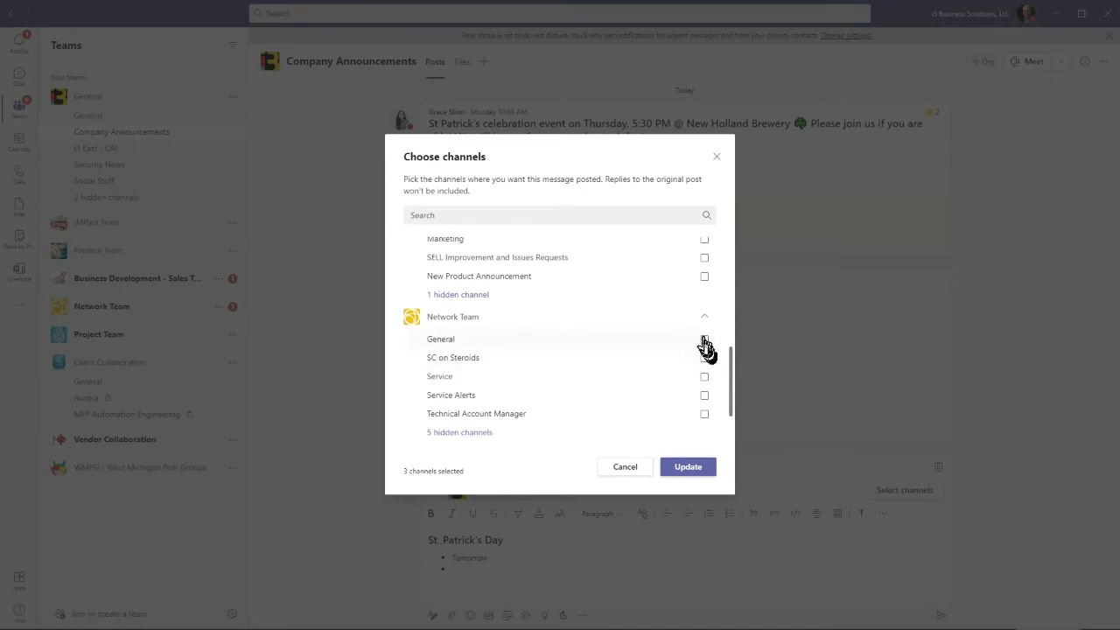
left_click(704, 341)
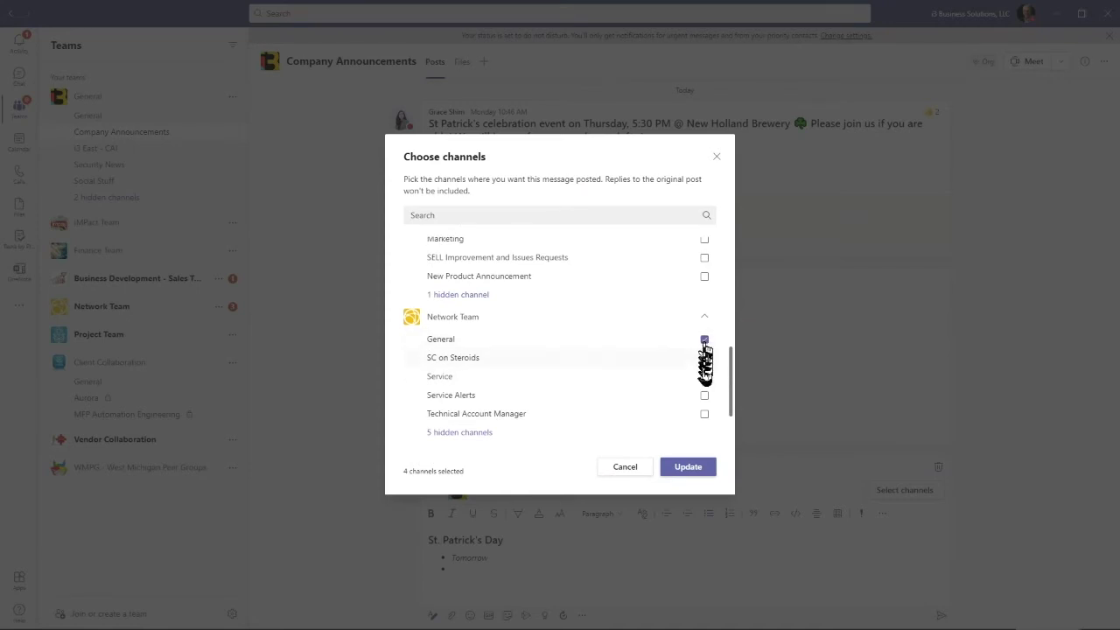
left_click(704, 412)
scroll(733, 406, "down", 1)
scroll(733, 406, "up", 10)
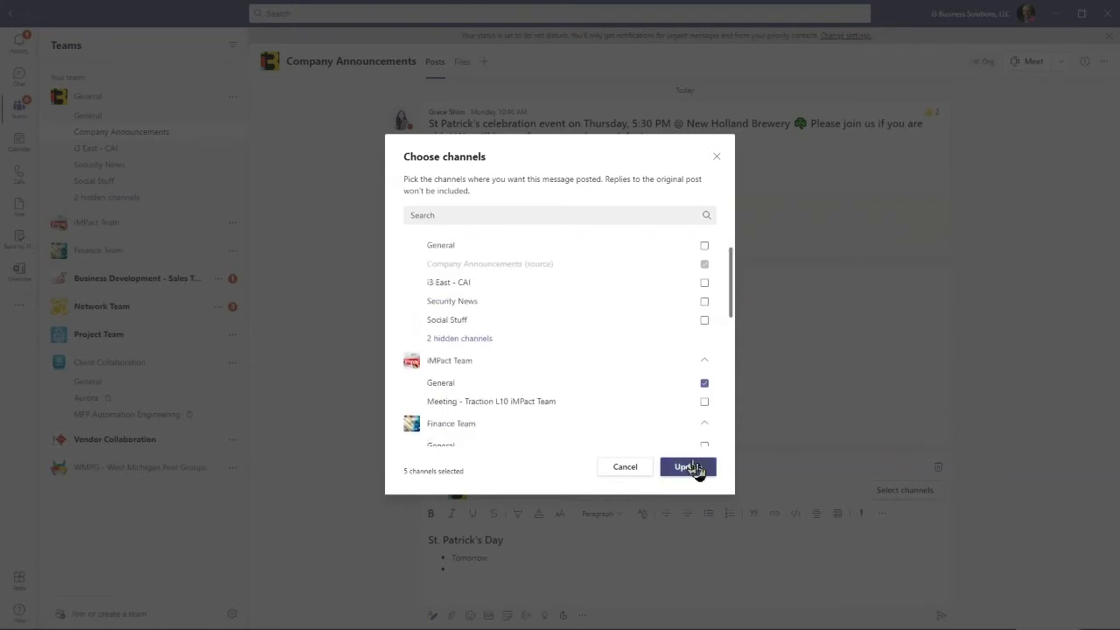
left_click(691, 468)
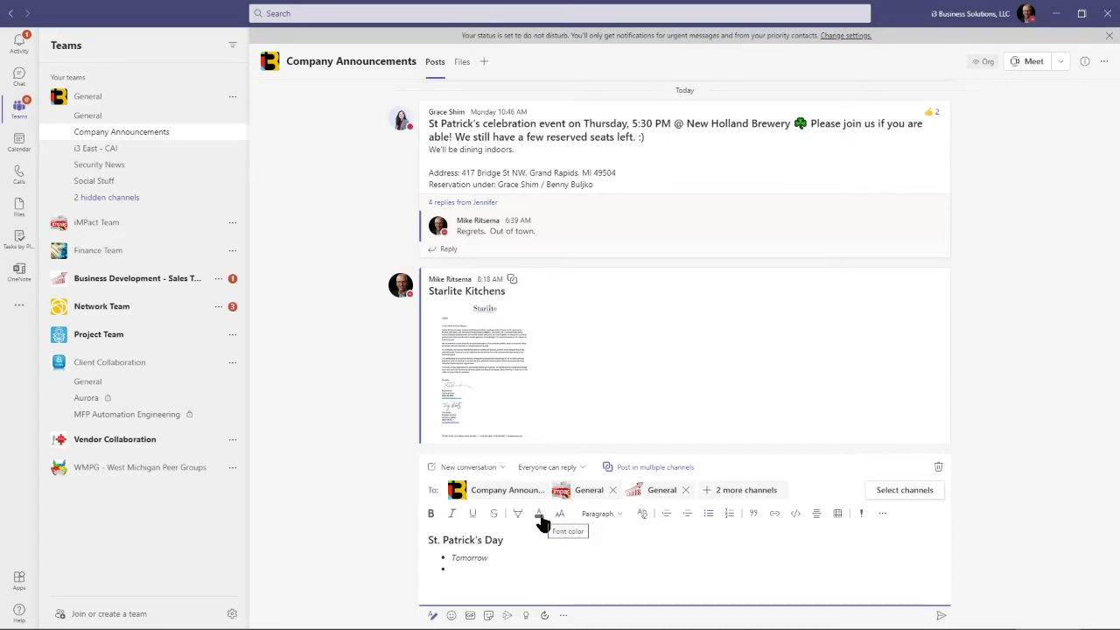
Discard the St. Patrick's Day draft post
left_click(937, 472)
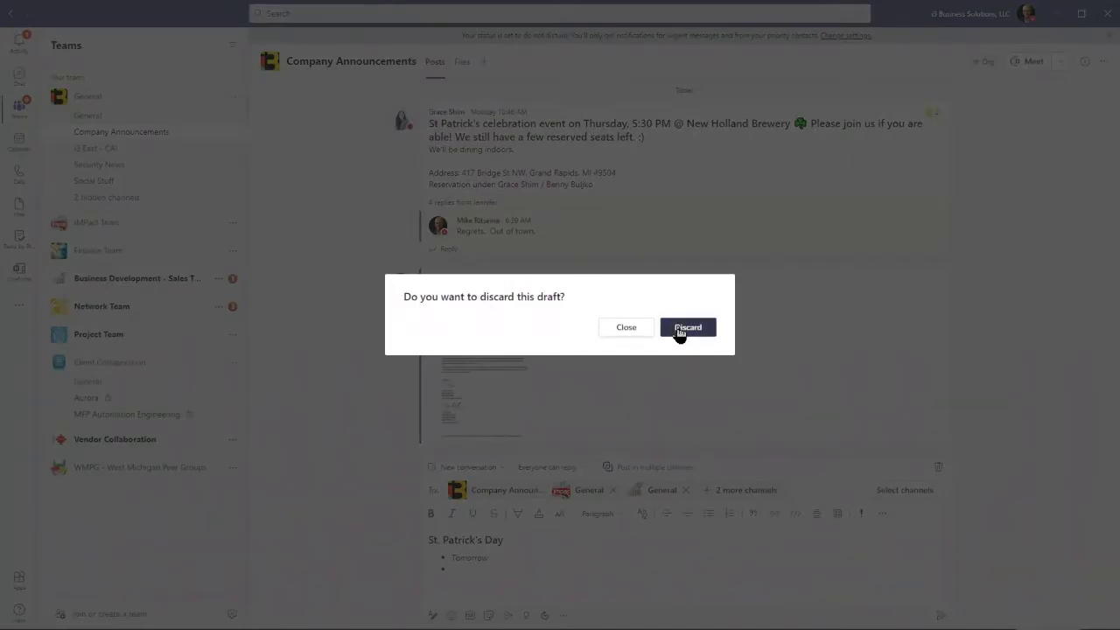
left_click(675, 327)
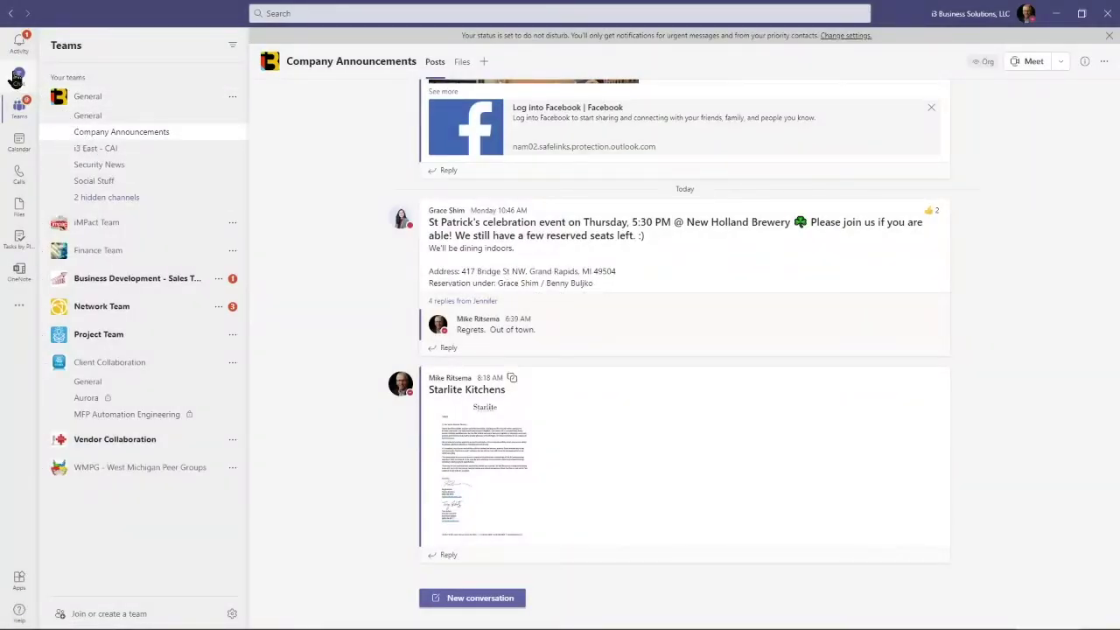
left_click(18, 77)
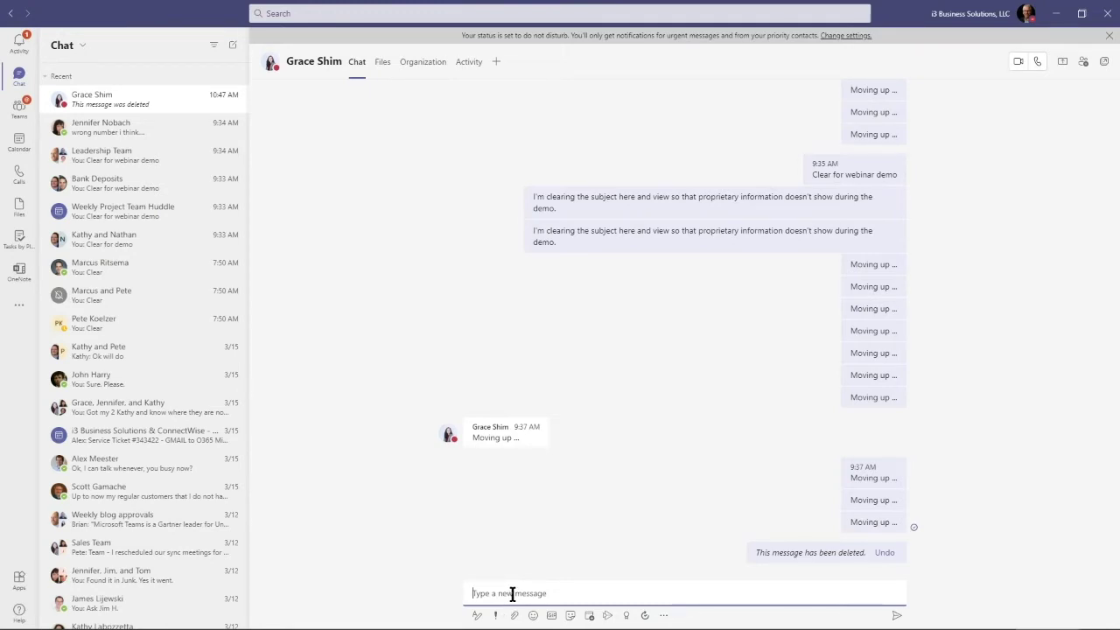
type("@gr")
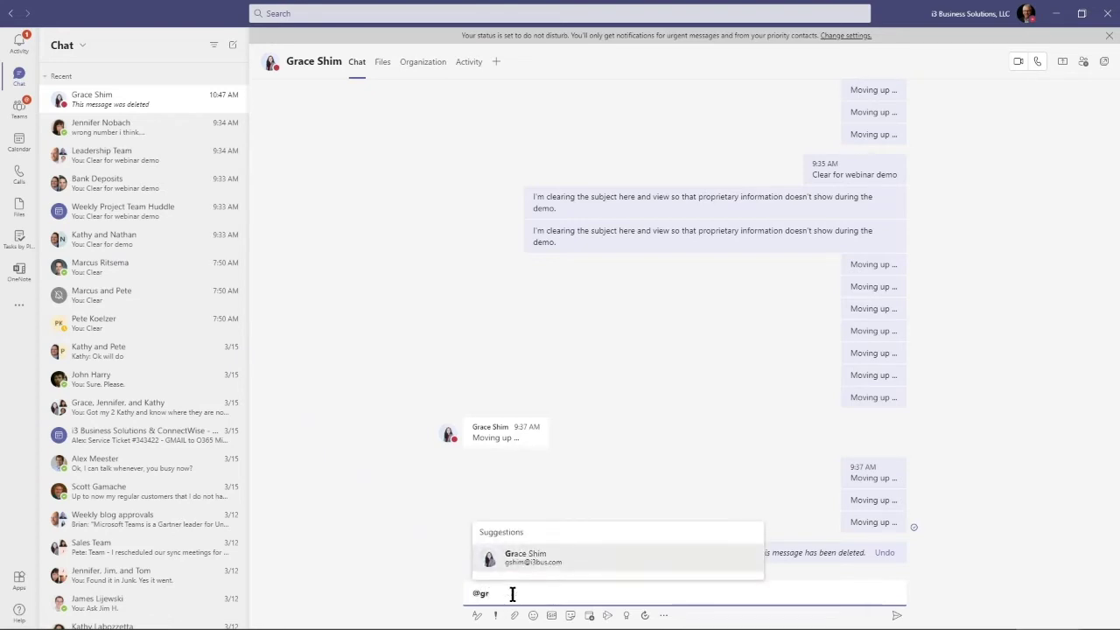
key("Return")
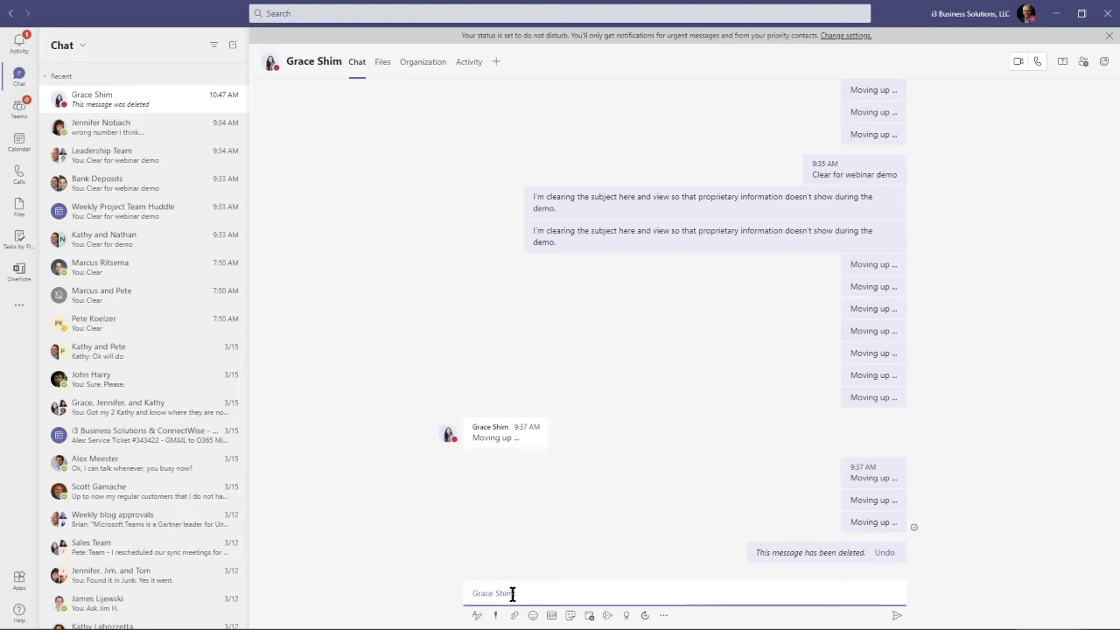
type("specific action")
key("BackSpace")
key("BackSpace")
key("BackSpace")
key("BackSpace")
key("BackSpace")
key("BackSpace")
key("BackSpace")
key("BackSpace")
key("BackSpace")
key("BackSpace")
key("BackSpace")
key("BackSpace")
key("BackSpace")
key("BackSpace")
key("BackSpace")
key("BackSpace")
key("BackSpace")
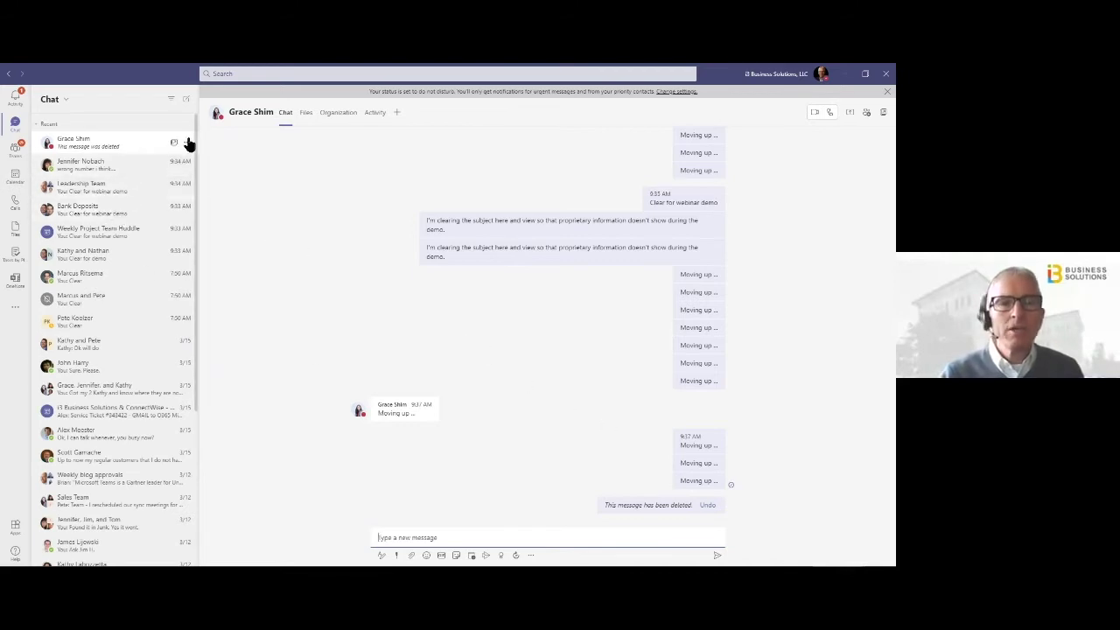
Show the More options menu for the top chat in the list
left_click(187, 145)
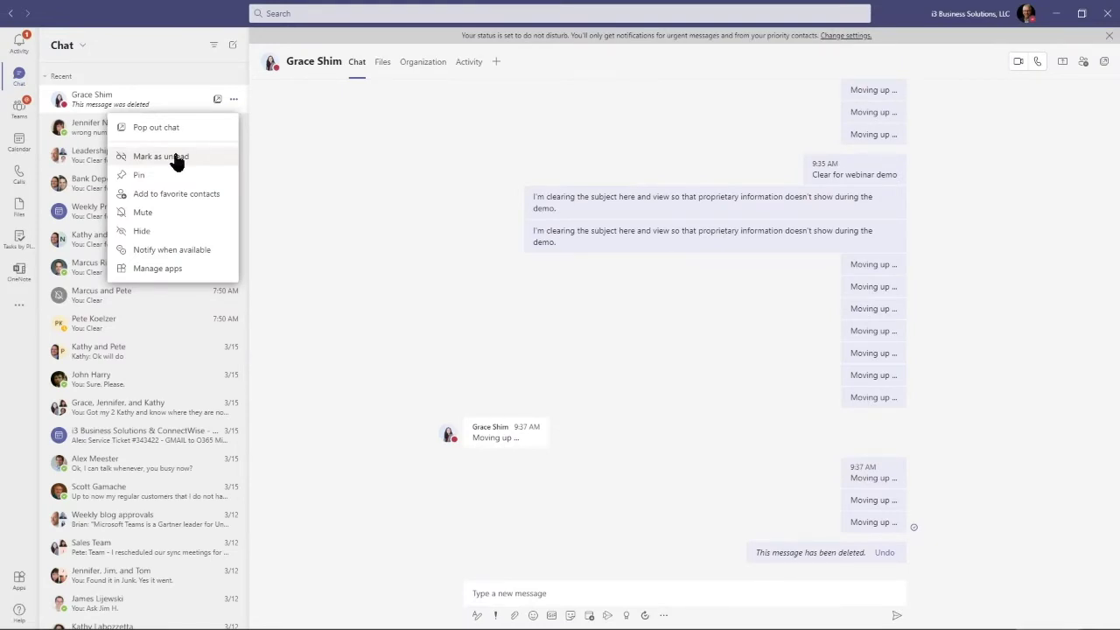
Mark the top chat as unread, then open and dismiss the last message's options
left_click(175, 158)
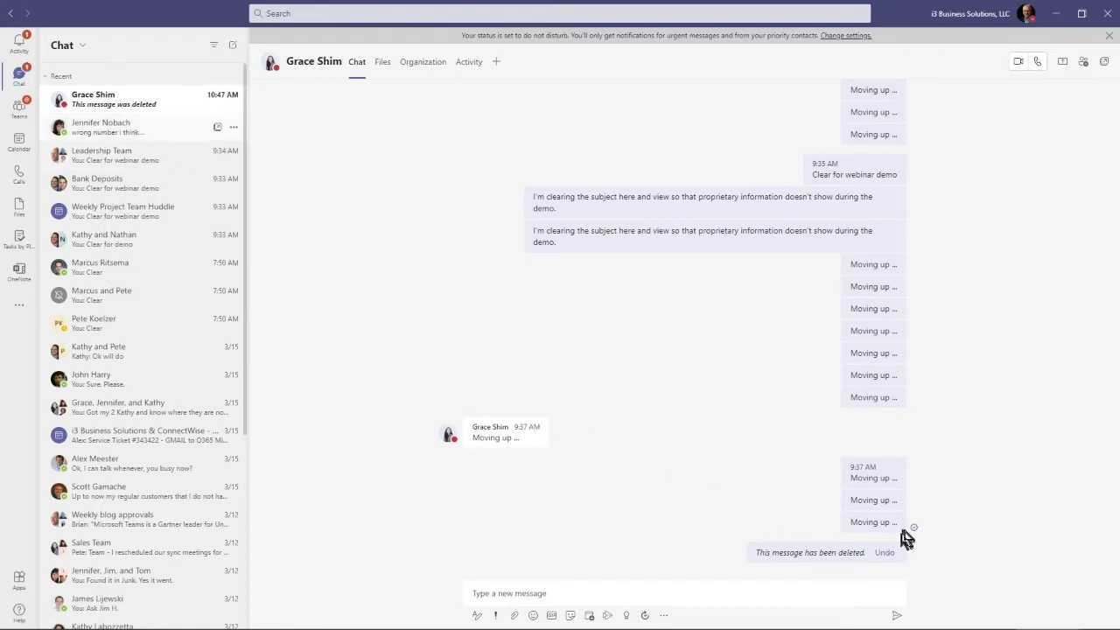
mouse_move(883, 523)
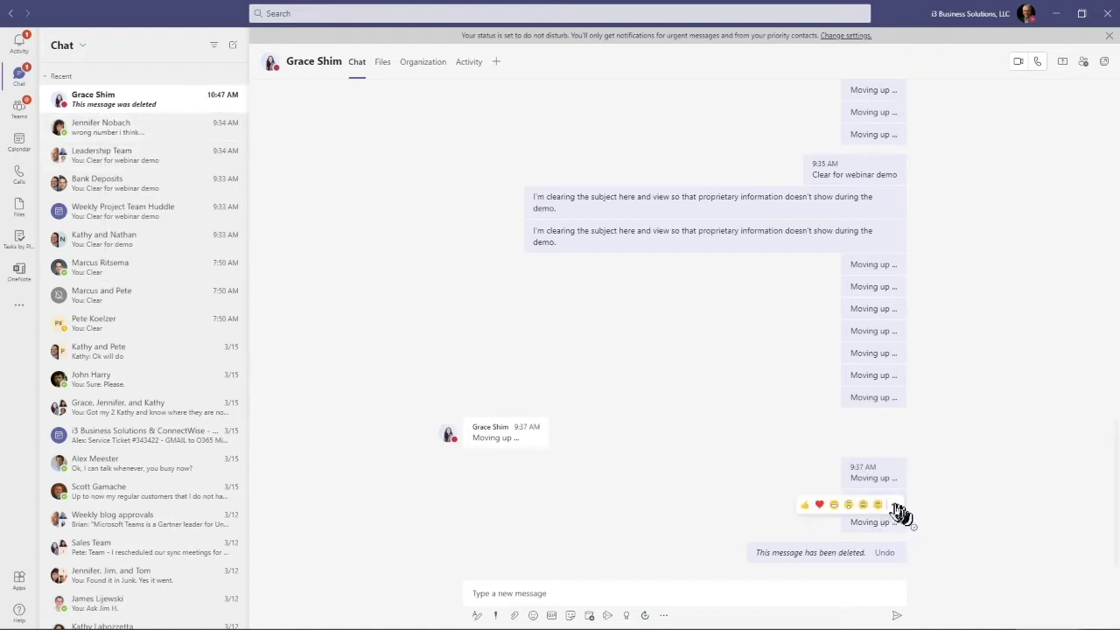
left_click(894, 507)
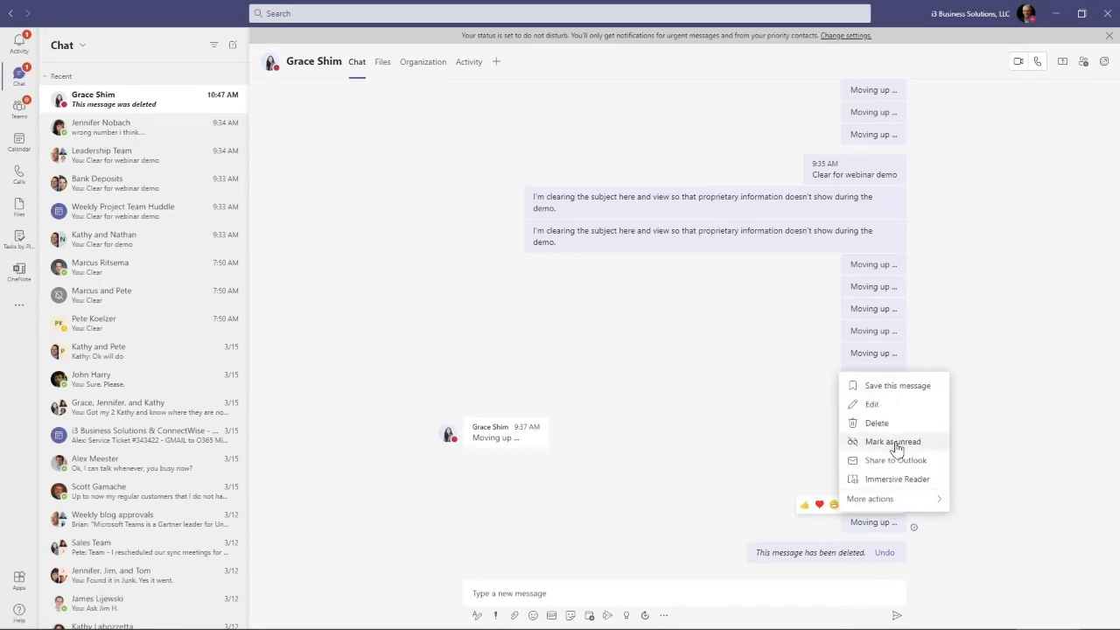
left_click(760, 404)
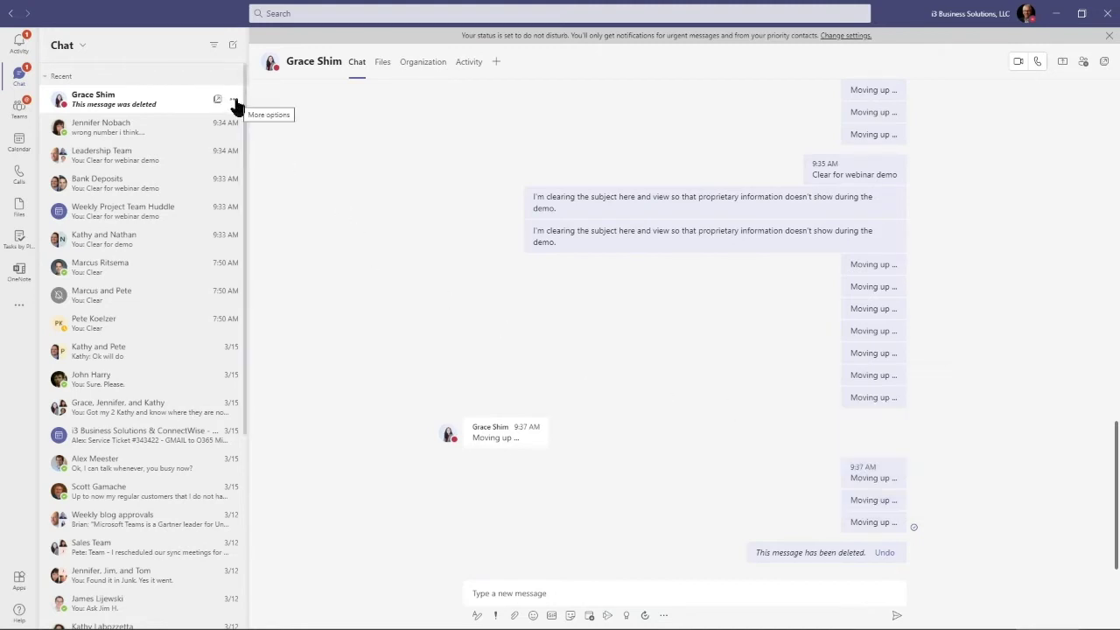
Pin the top chat, unpin it, then mark it as read again
left_click(234, 100)
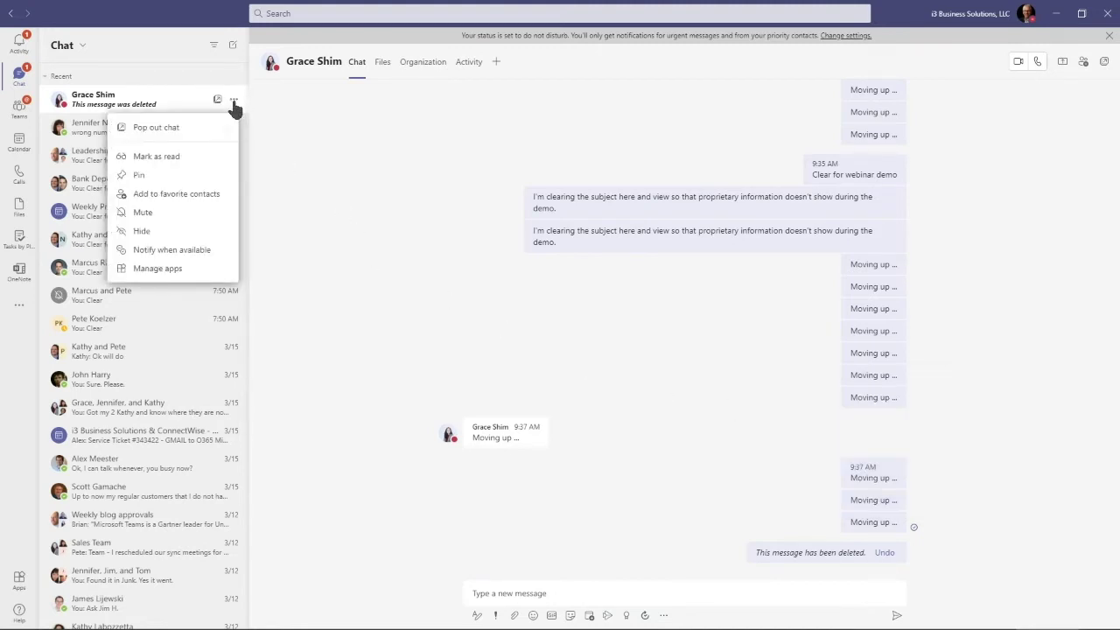
left_click(144, 177)
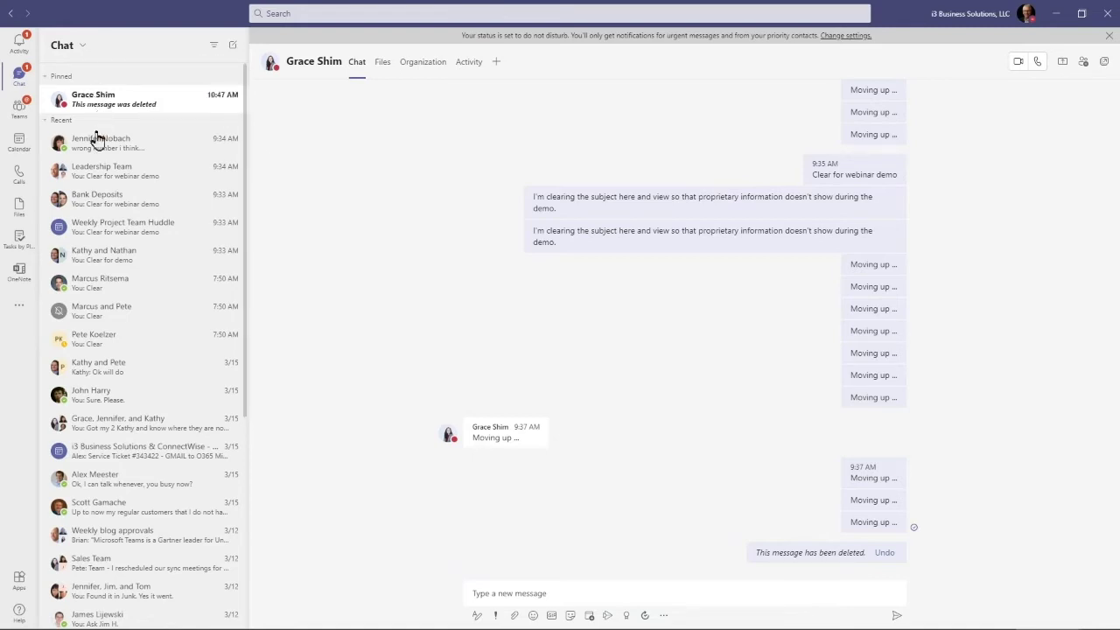
mouse_move(100, 107)
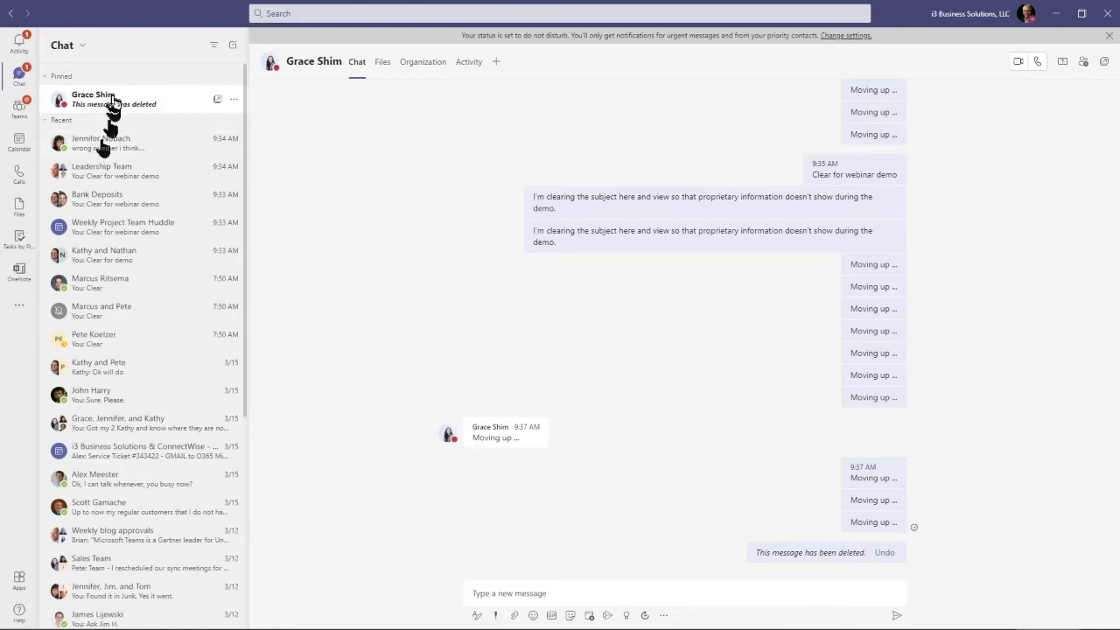
left_click(232, 101)
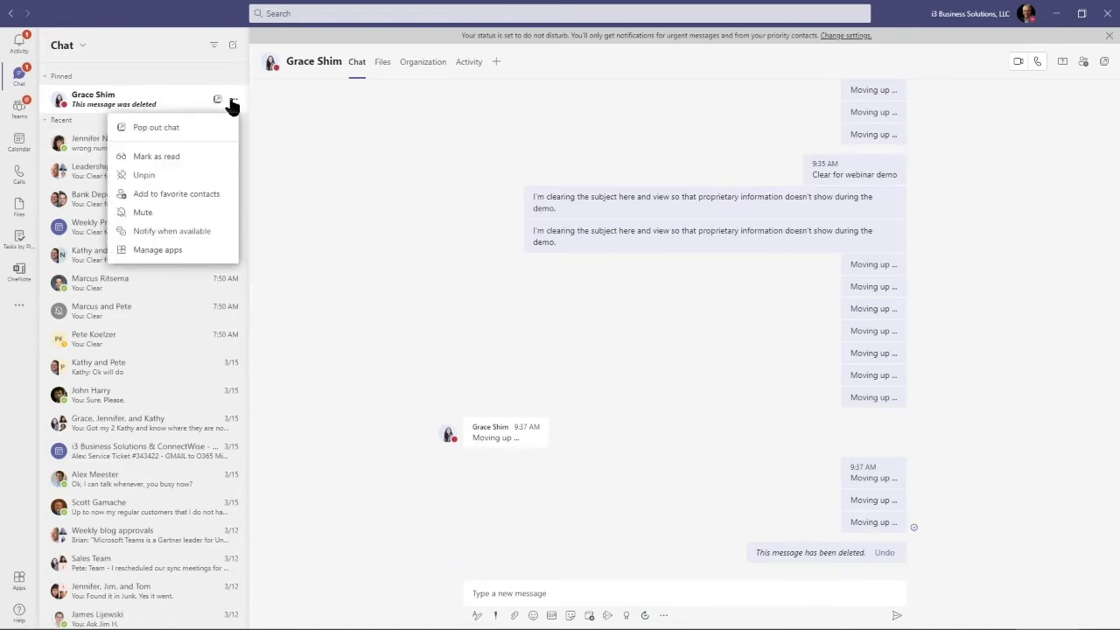
left_click(179, 175)
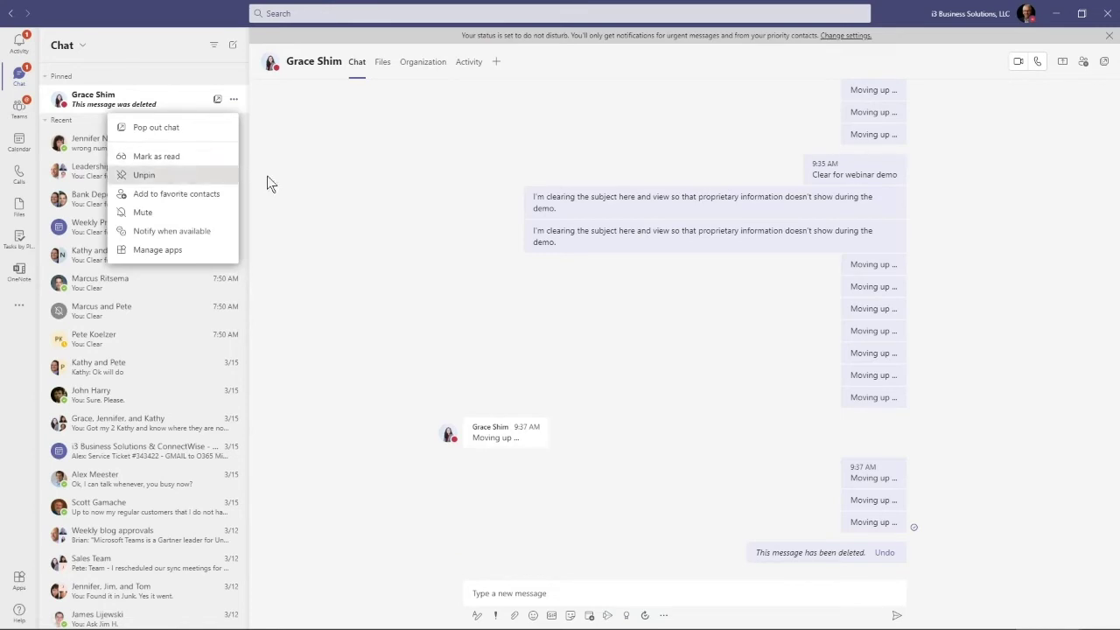
left_click(234, 100)
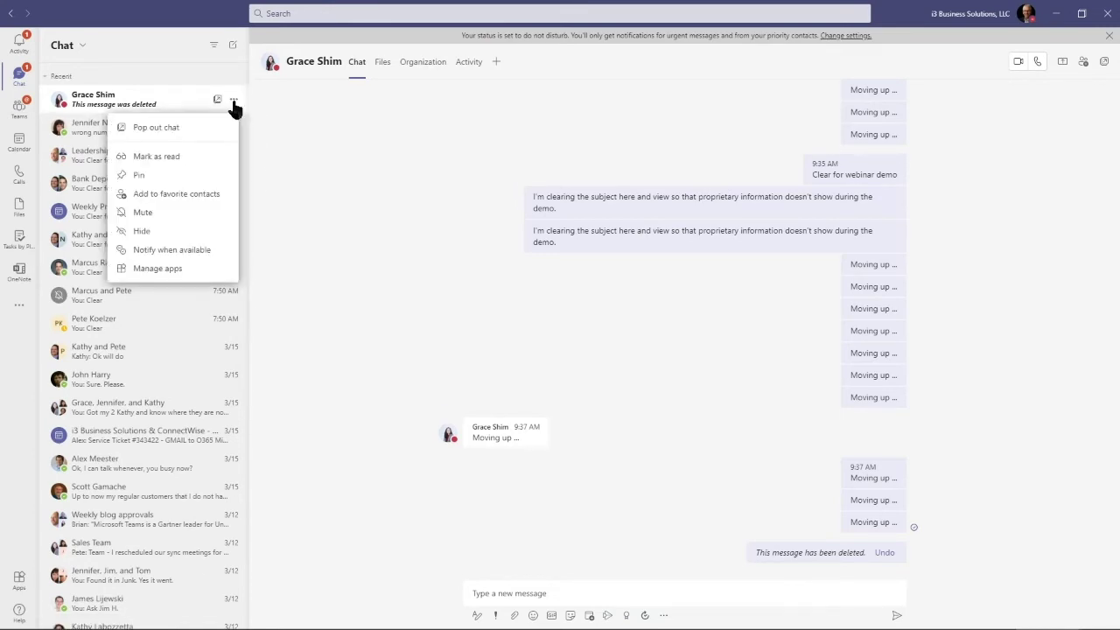
left_click(175, 162)
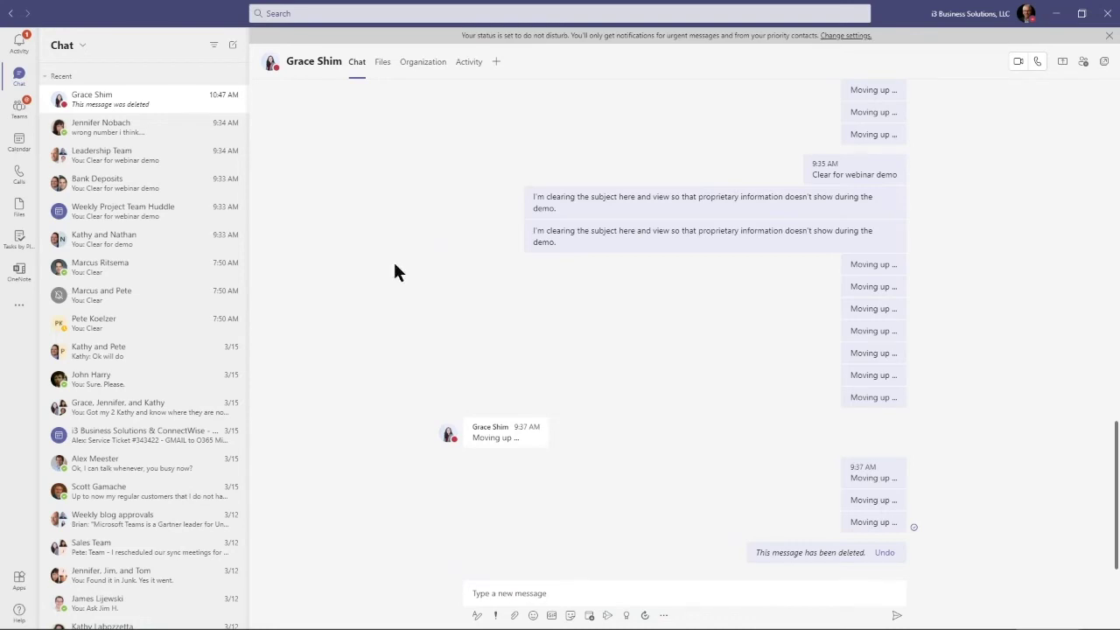
Bring Outlook forward on the 'PPT template for tomorrow's webinar' email and show more reply actions
mouse_move(739, 622)
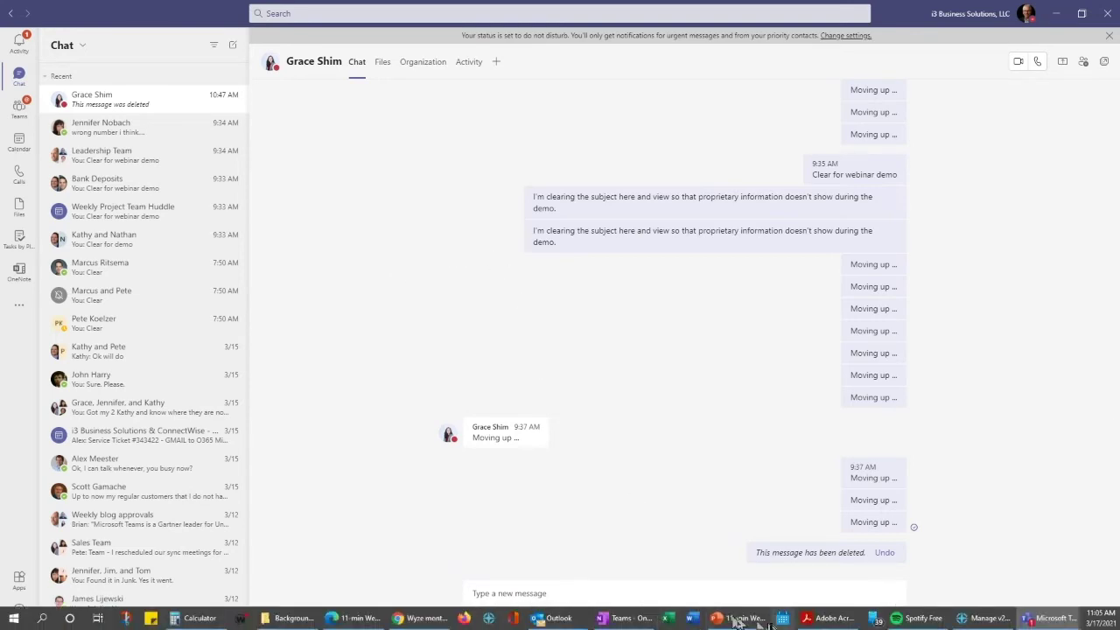
mouse_move(977, 623)
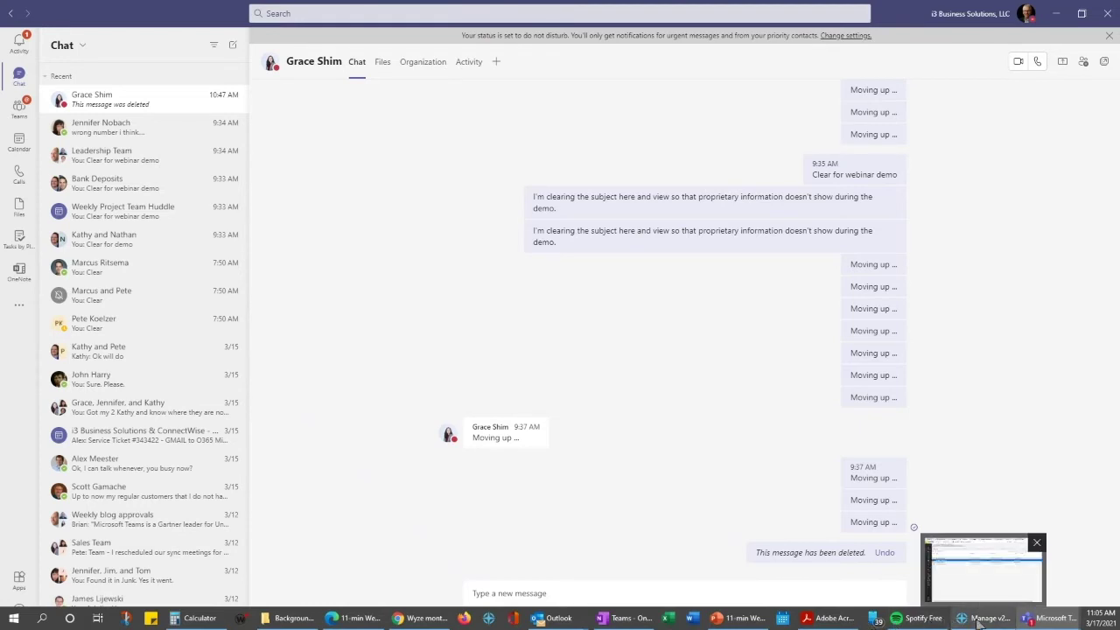
mouse_move(354, 622)
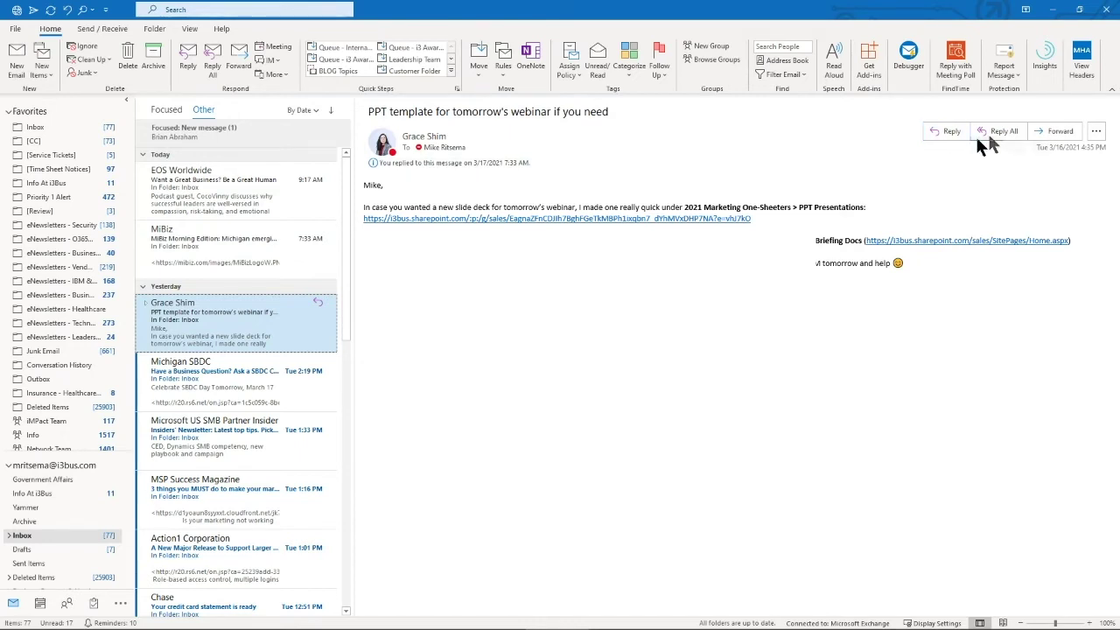
left_click(1096, 132)
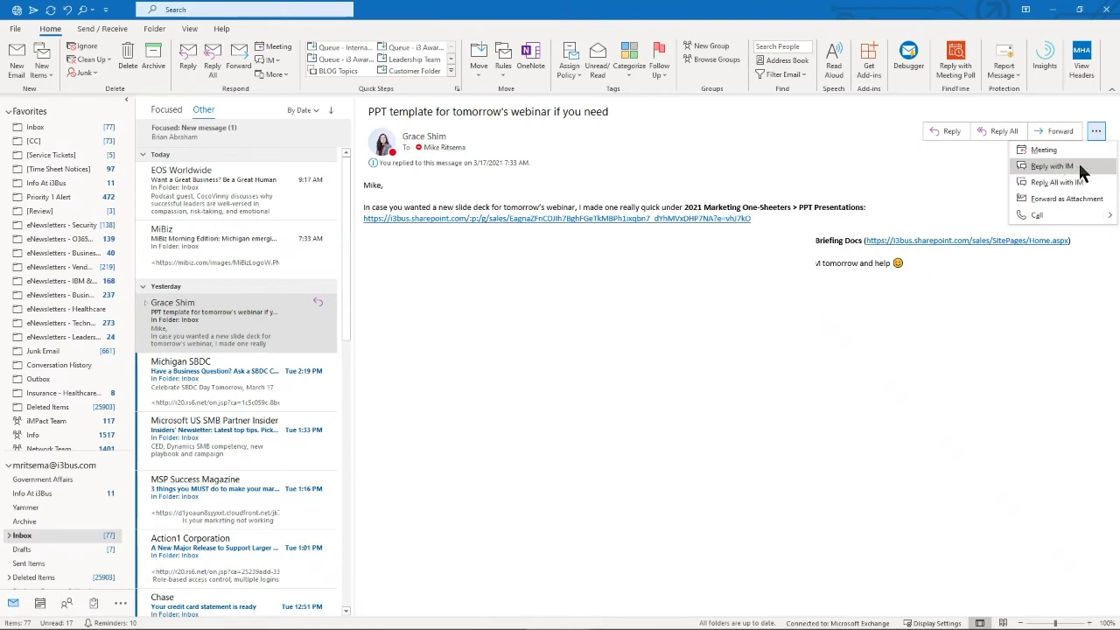
Reply to the sender by IM, move and close that chat, then bring up Background - Teams
left_click(1054, 166)
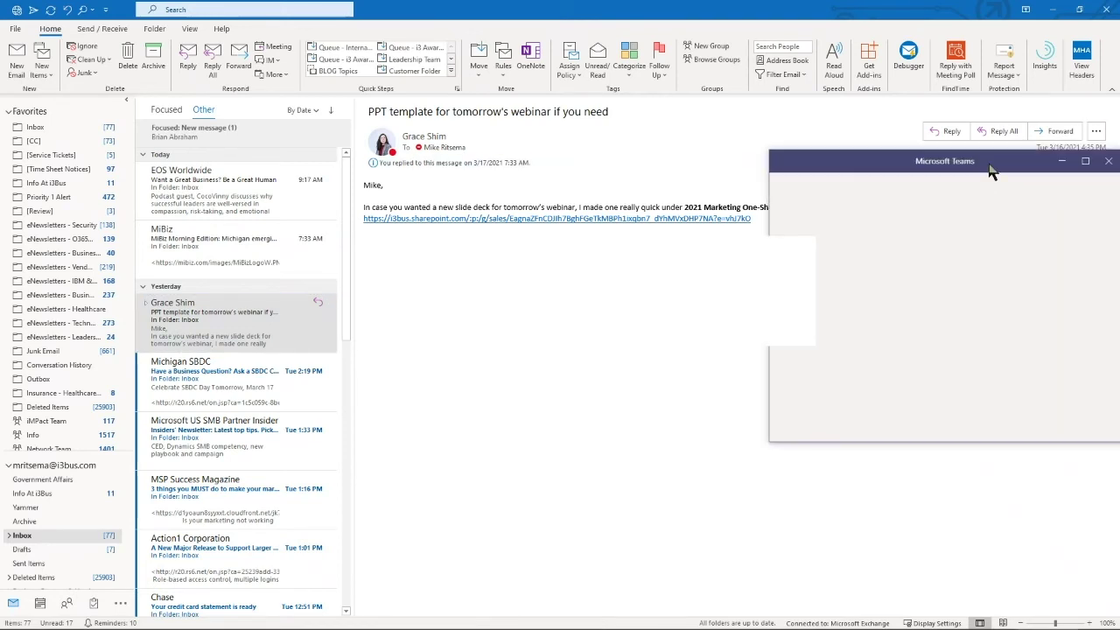
left_click_drag(989, 171, 848, 155)
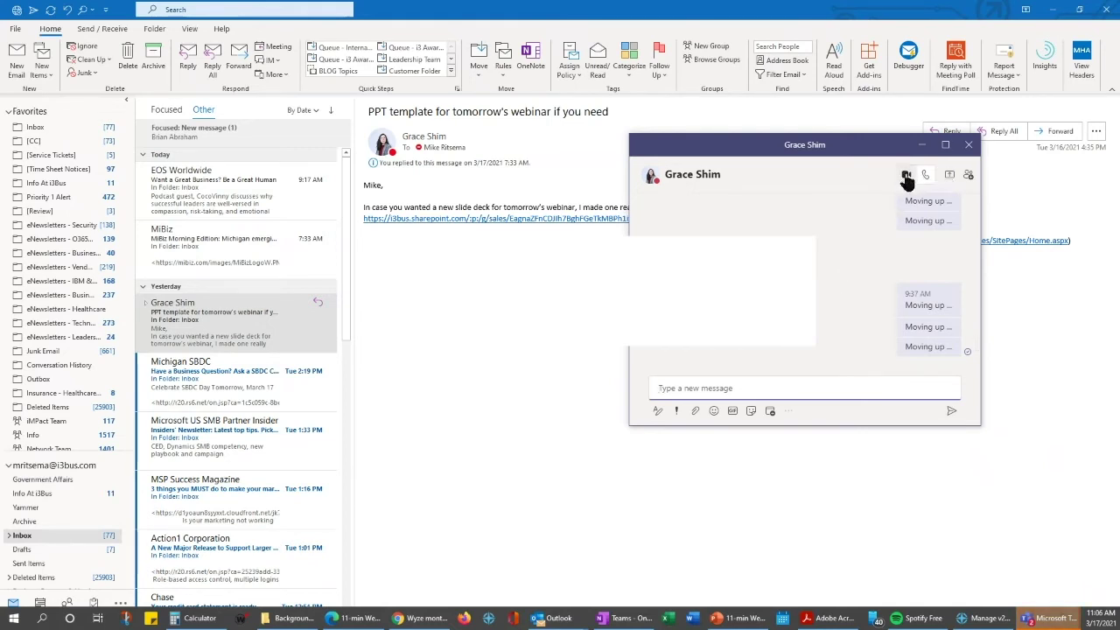
left_click(966, 146)
left_click(1096, 132)
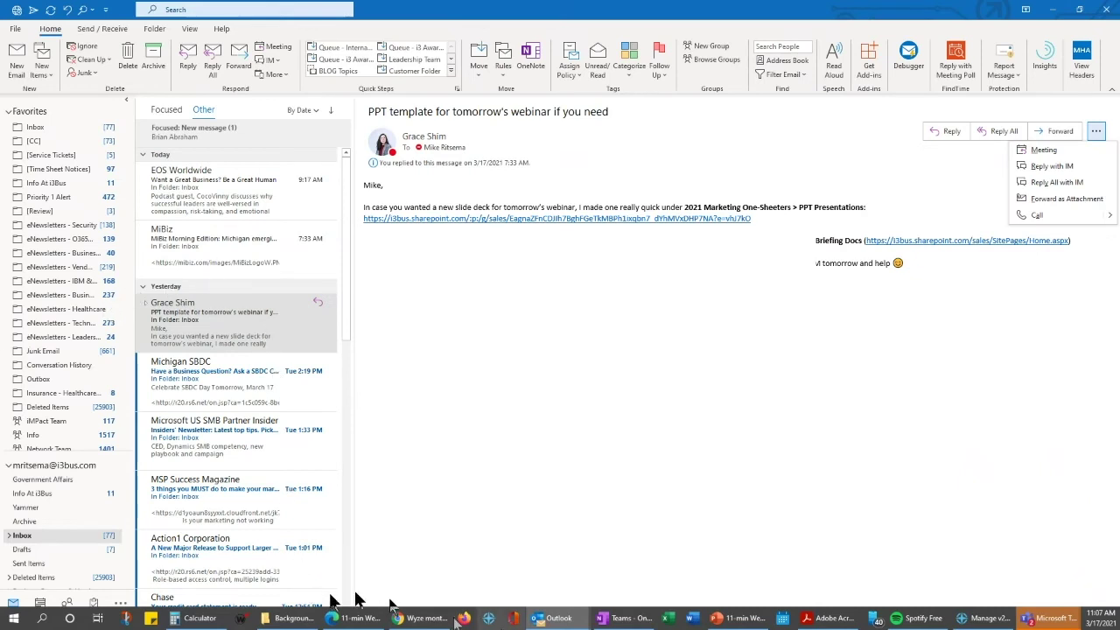
left_click(297, 619)
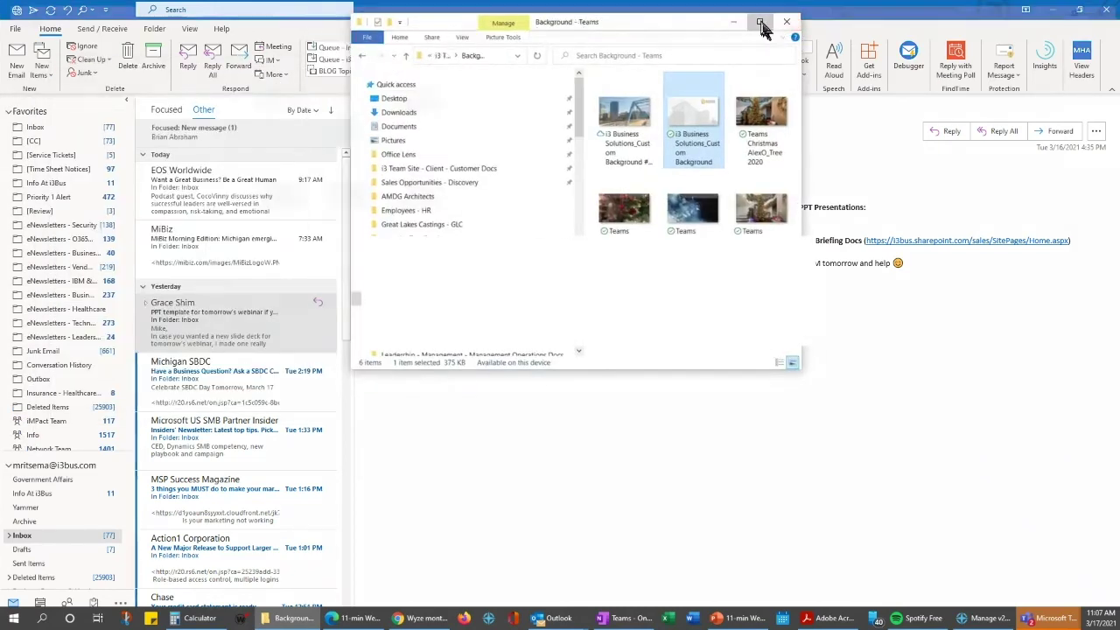
Maximize Explorer, open the Standardized i3 Docs folder and select the Letterhead - 2 Page - i3 Template
left_click(755, 25)
left_click(9, 399)
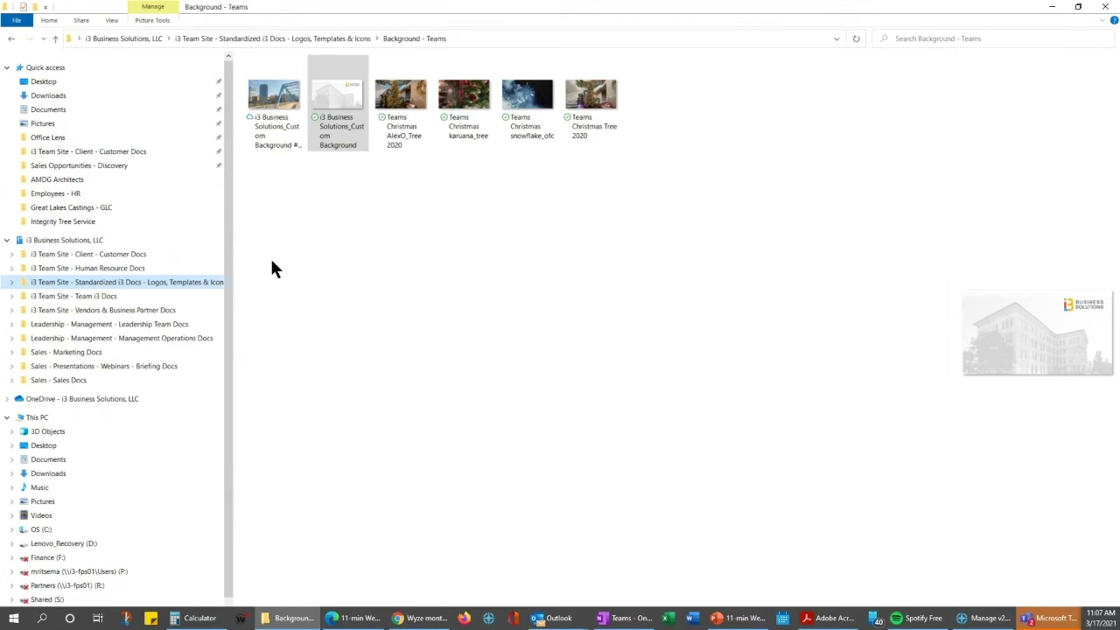
left_click(41, 284)
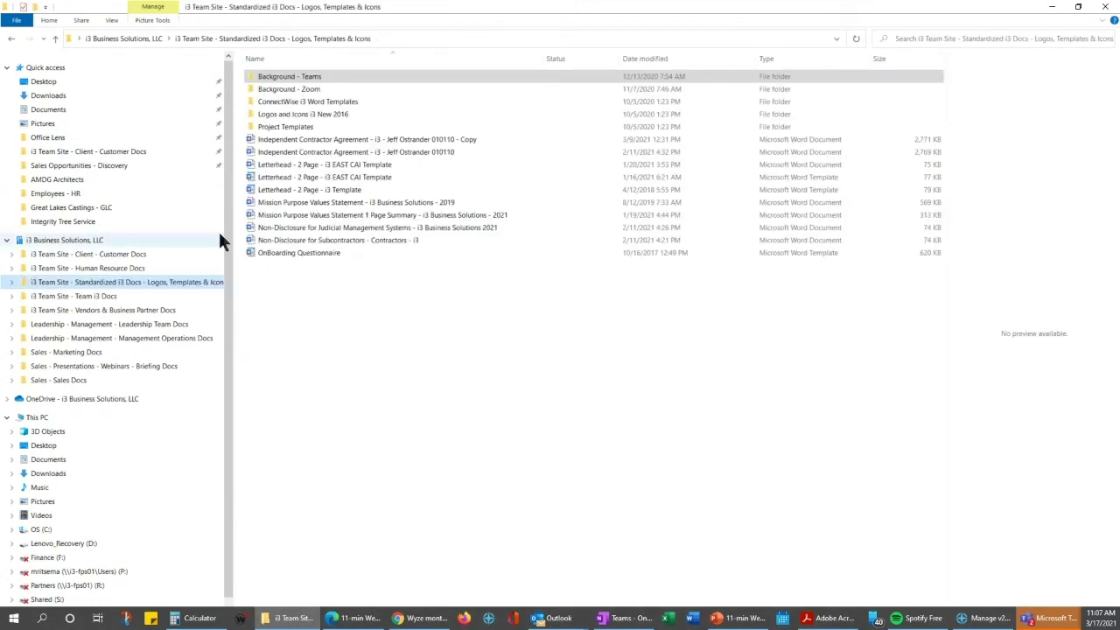
left_click(251, 190)
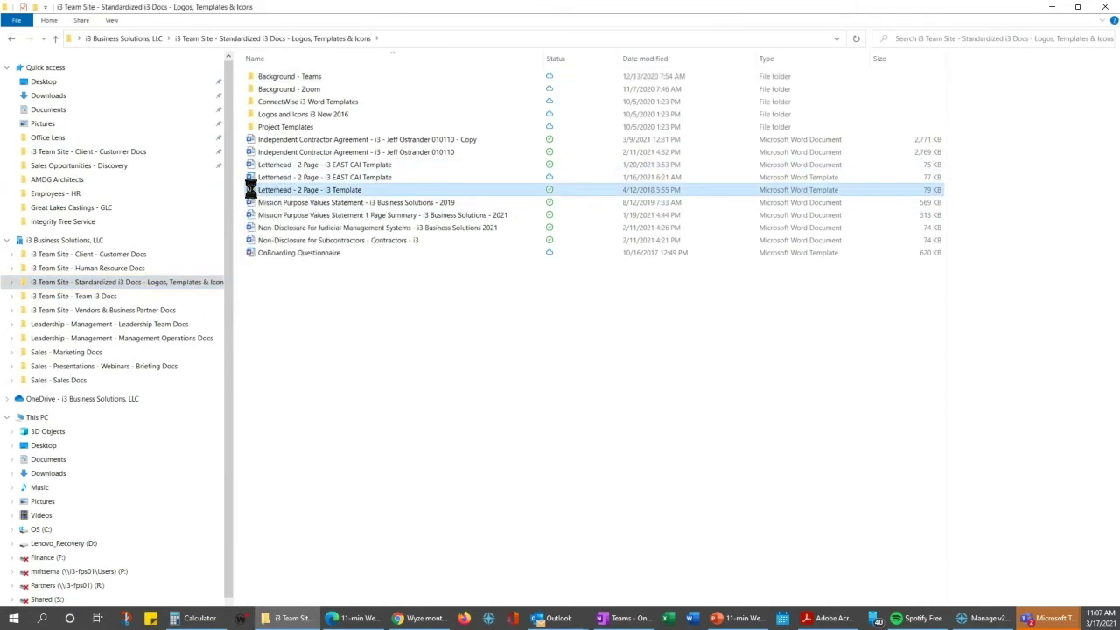
Share the letterhead template with an editable link limited to people in i3 Business Solutions
right_click(250, 189)
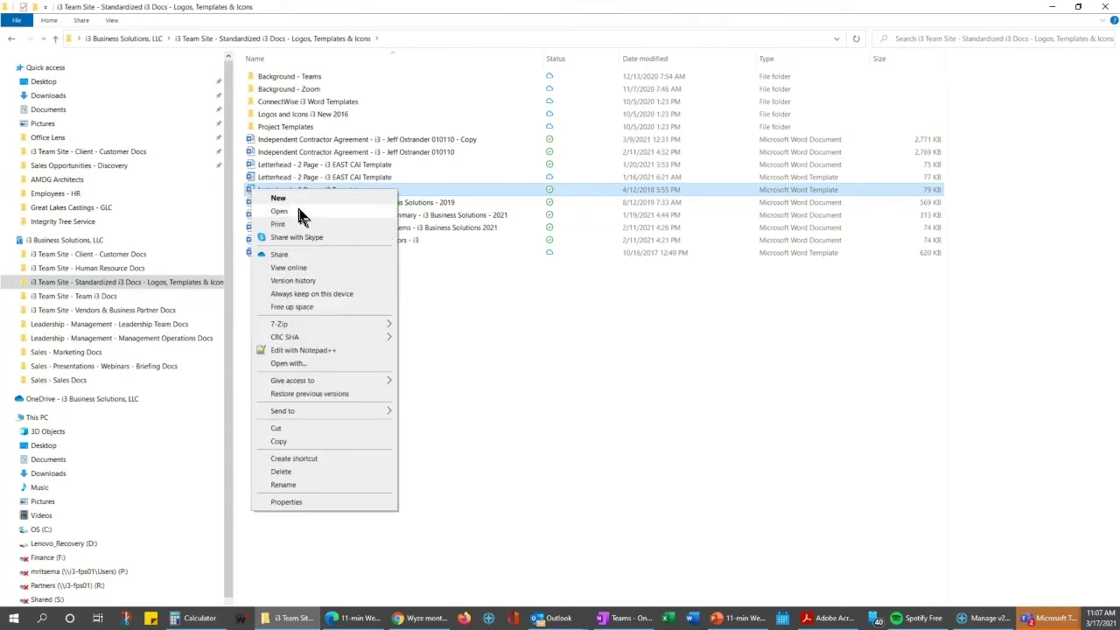
left_click(301, 254)
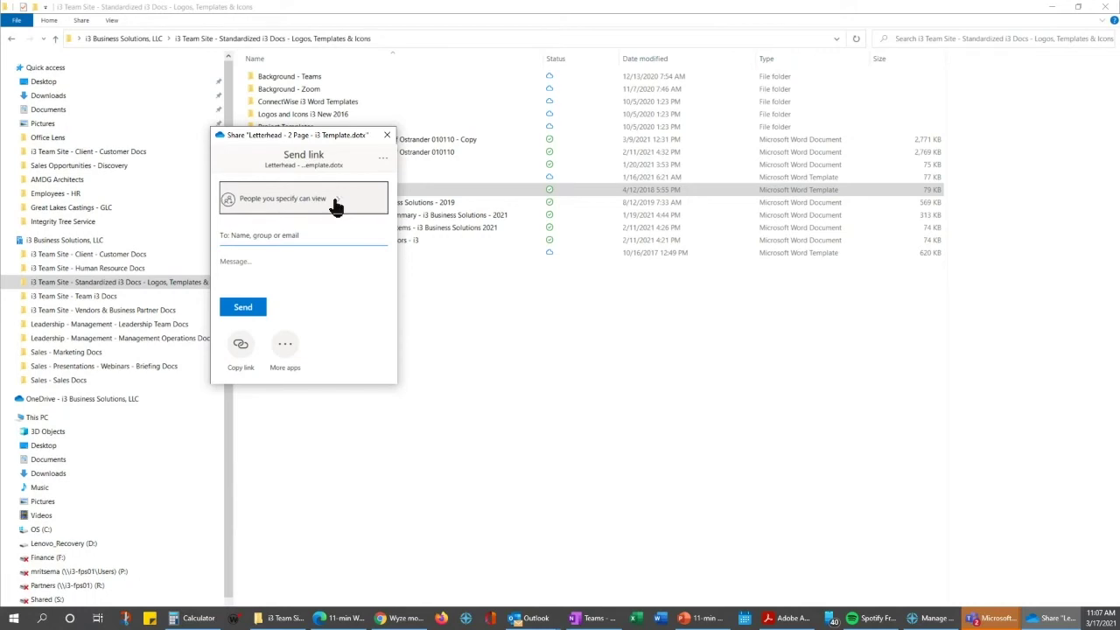
left_click(336, 202)
left_click(228, 342)
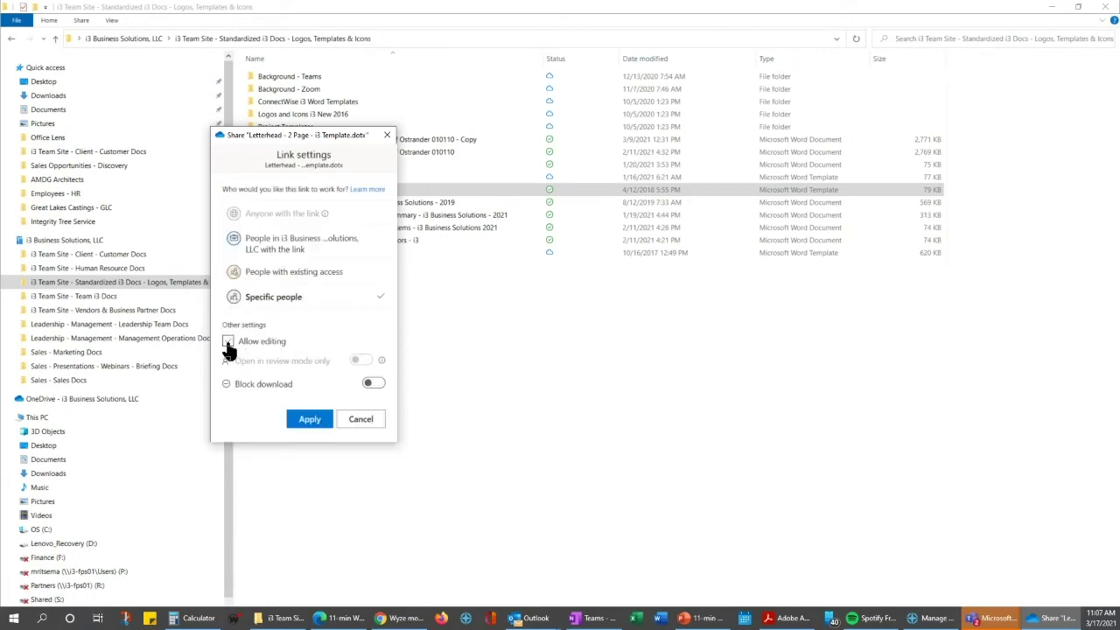
left_click(229, 342)
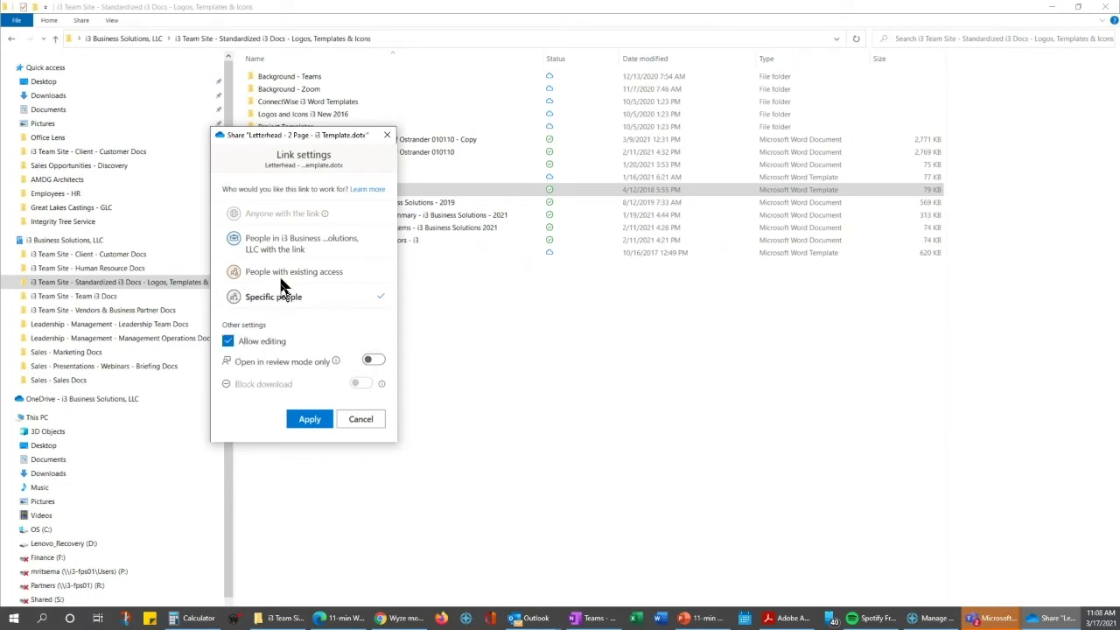
left_click(280, 250)
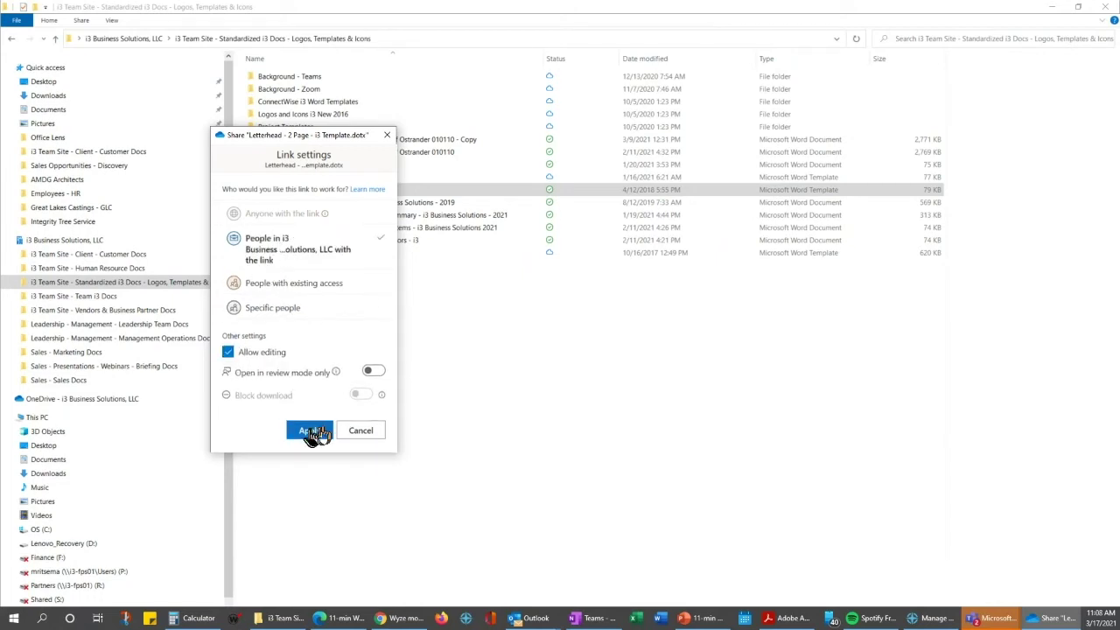
left_click(307, 429)
Add a colleague as a recipient and copy the sharing link
left_click(291, 238)
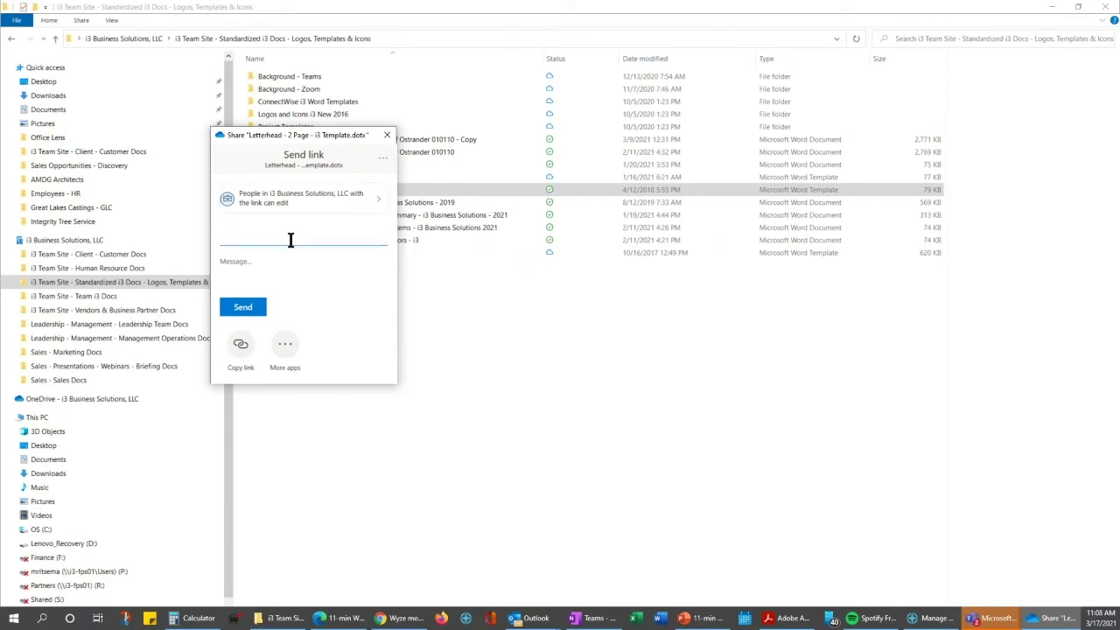
type("grac")
left_click(292, 255)
left_click(244, 375)
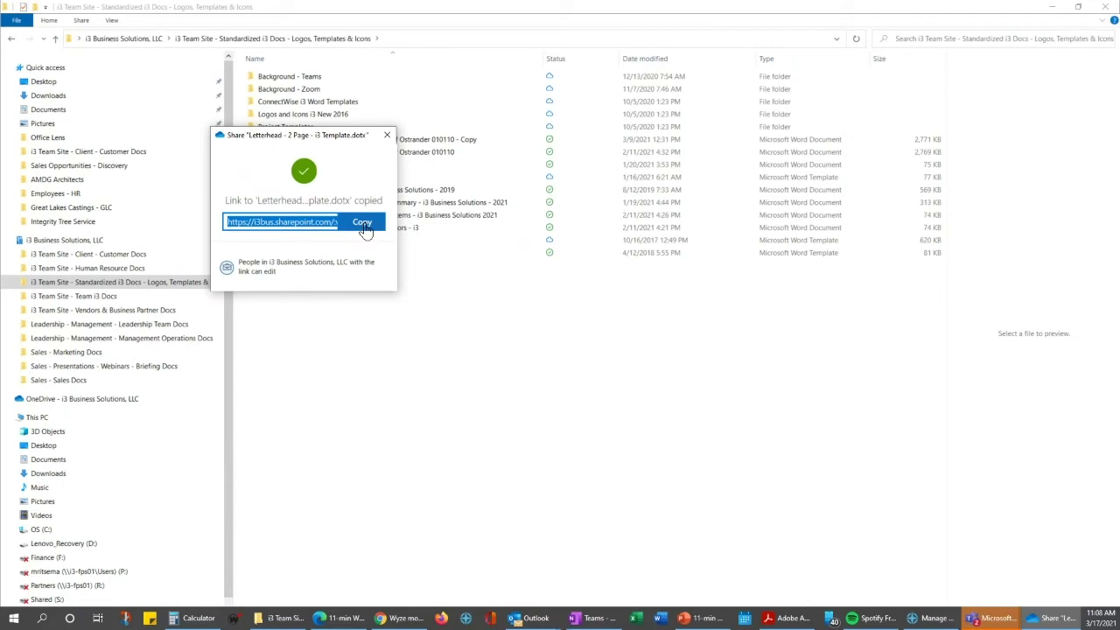
left_click(363, 224)
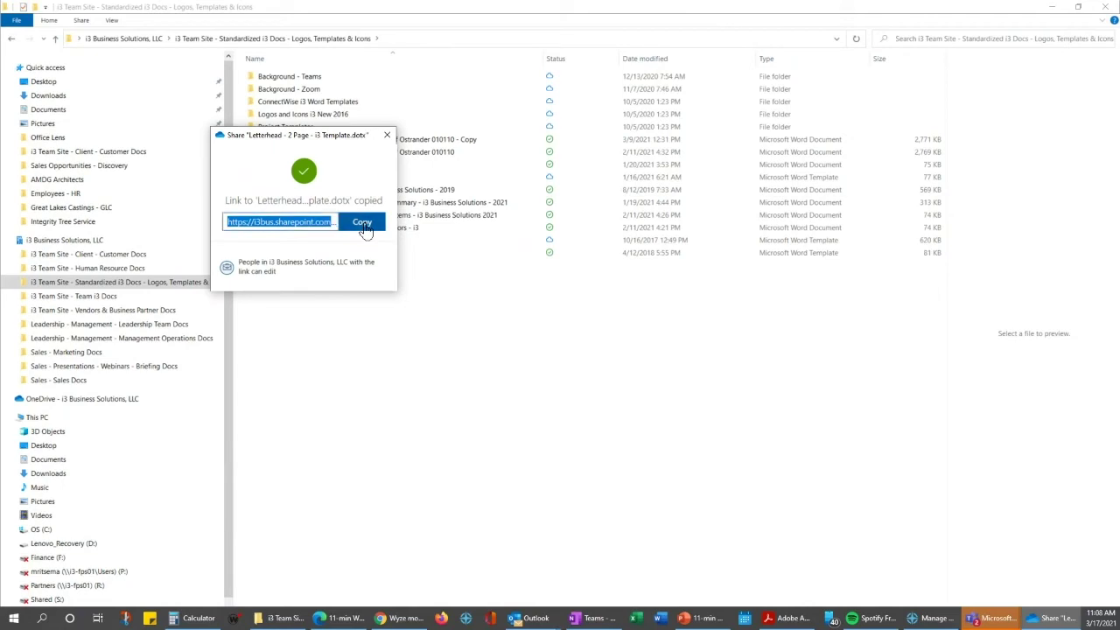
Return to Teams and send the copied SharePoint letterhead link in the one-on-one chat
left_click(1049, 12)
left_click(1052, 20)
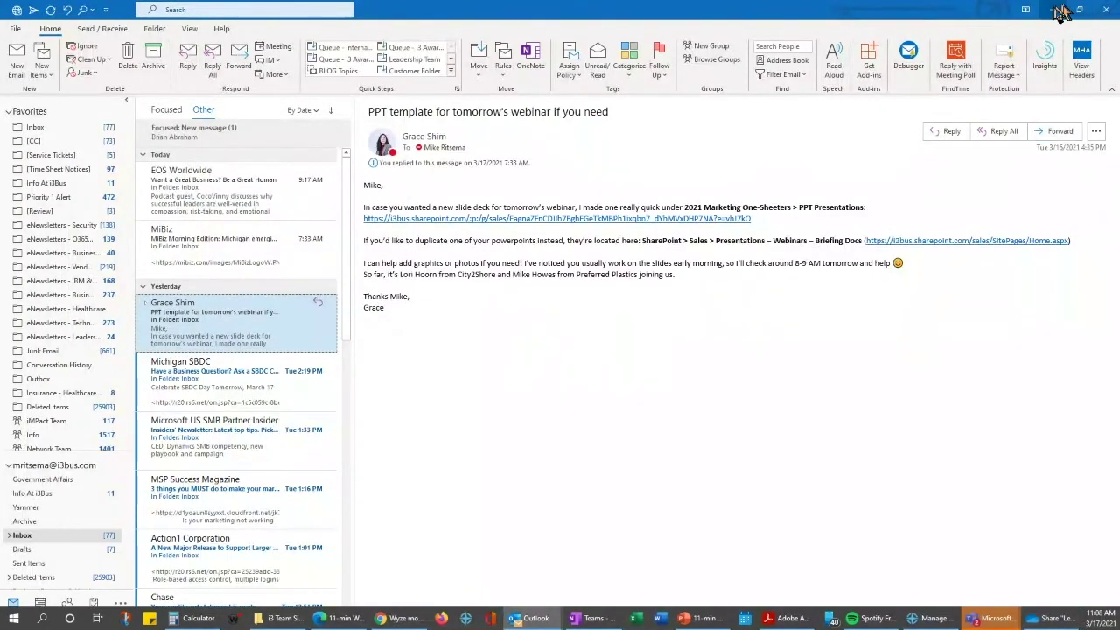
left_click(1054, 10)
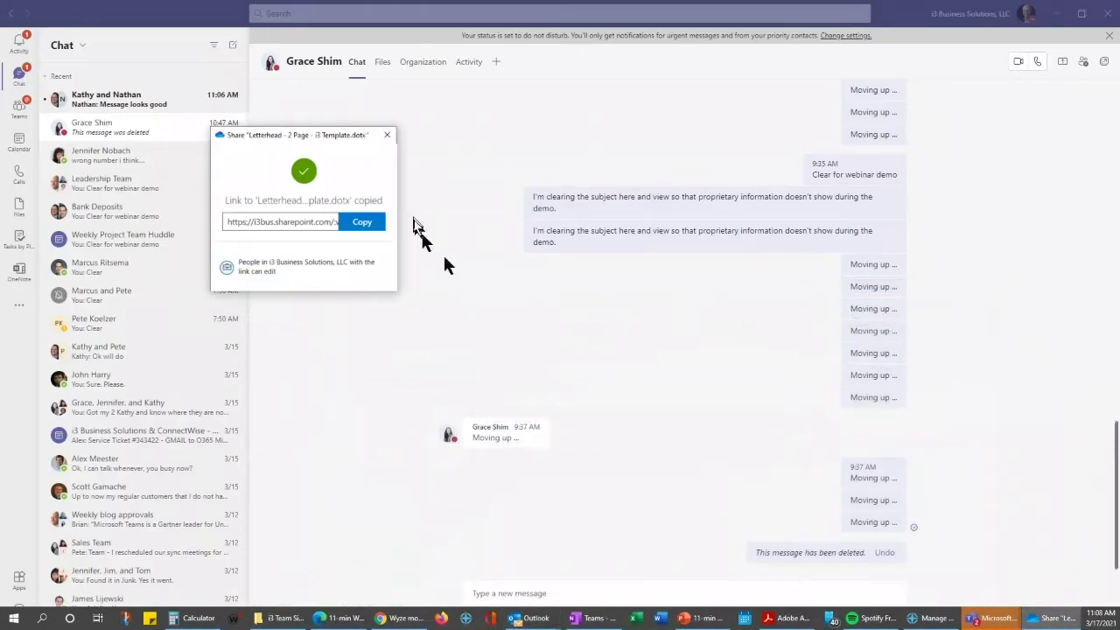
left_click(507, 592)
right_click(513, 593)
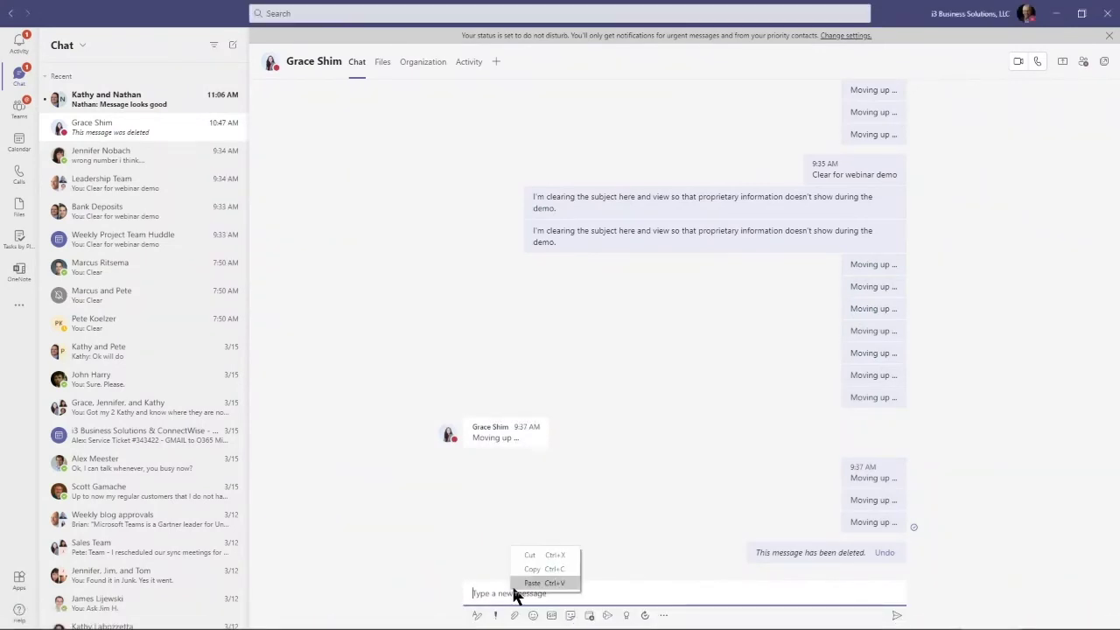
left_click(532, 583)
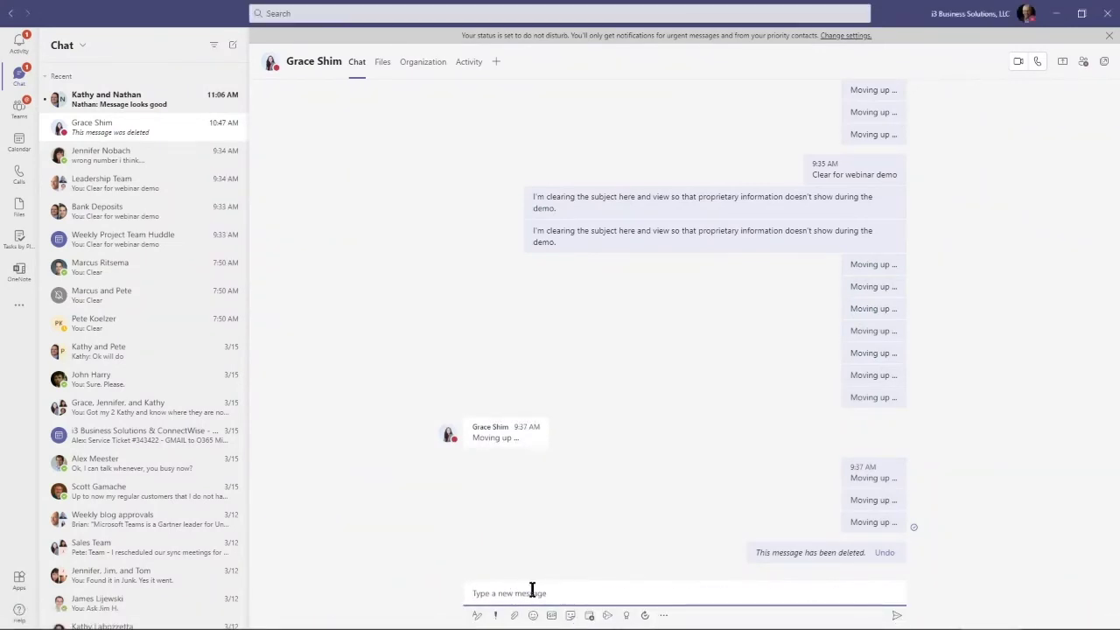
left_click(898, 613)
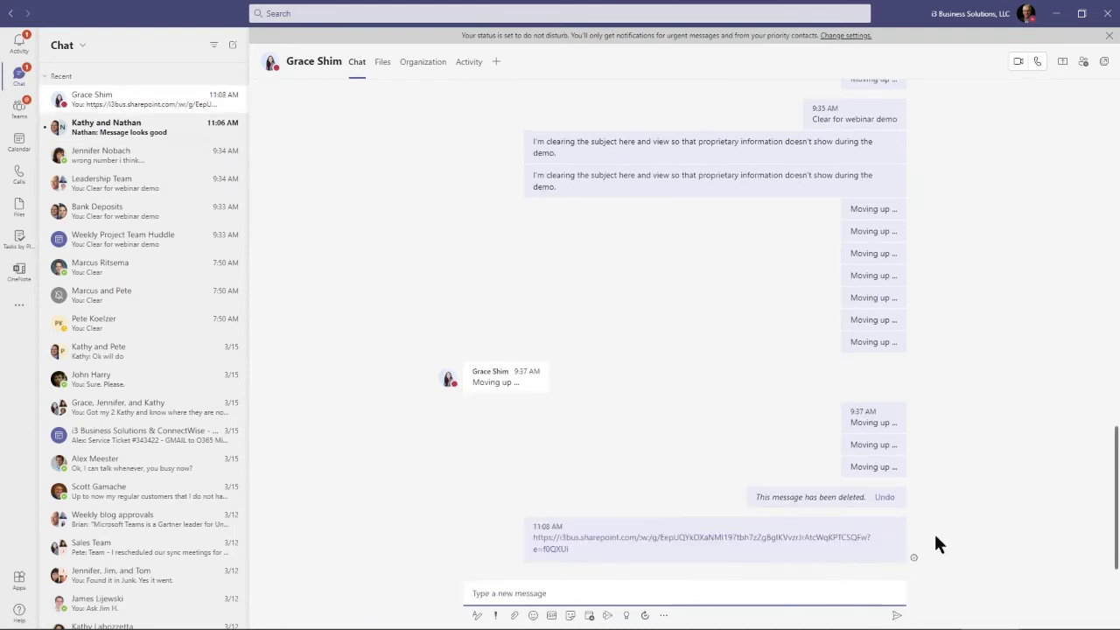
Send the follow-up message "Here's the doc."
type("Here's the c")
key("BackSpace")
type("doc")
key("BackSpace")
type("oc.")
key("Return")
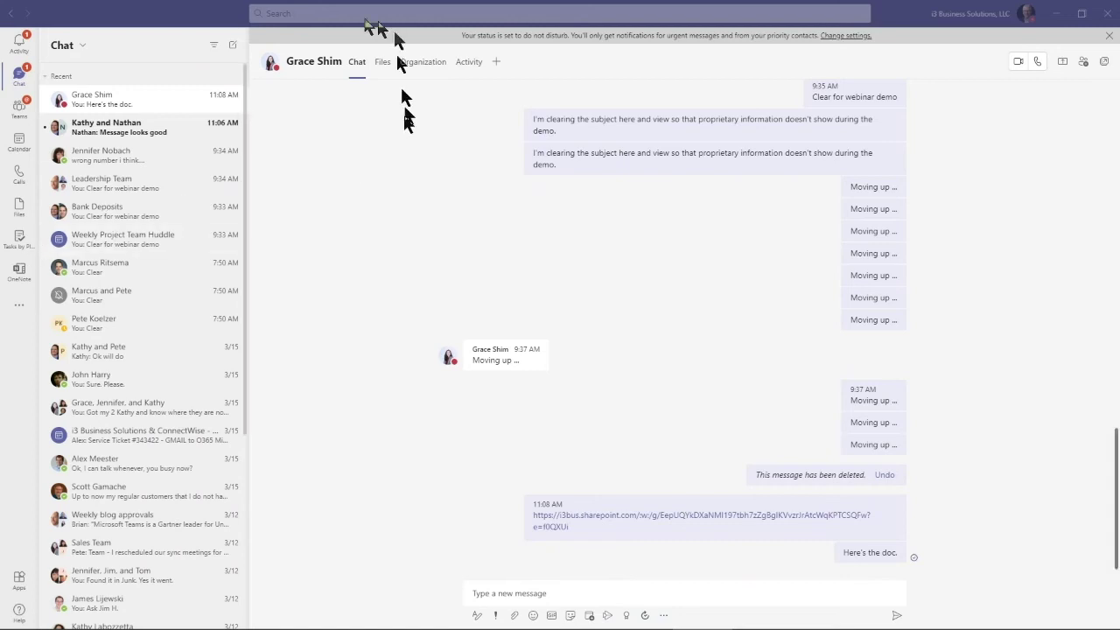
In the search box, try the /call slash command and cancel it, then run /whatsnew
left_click(334, 13)
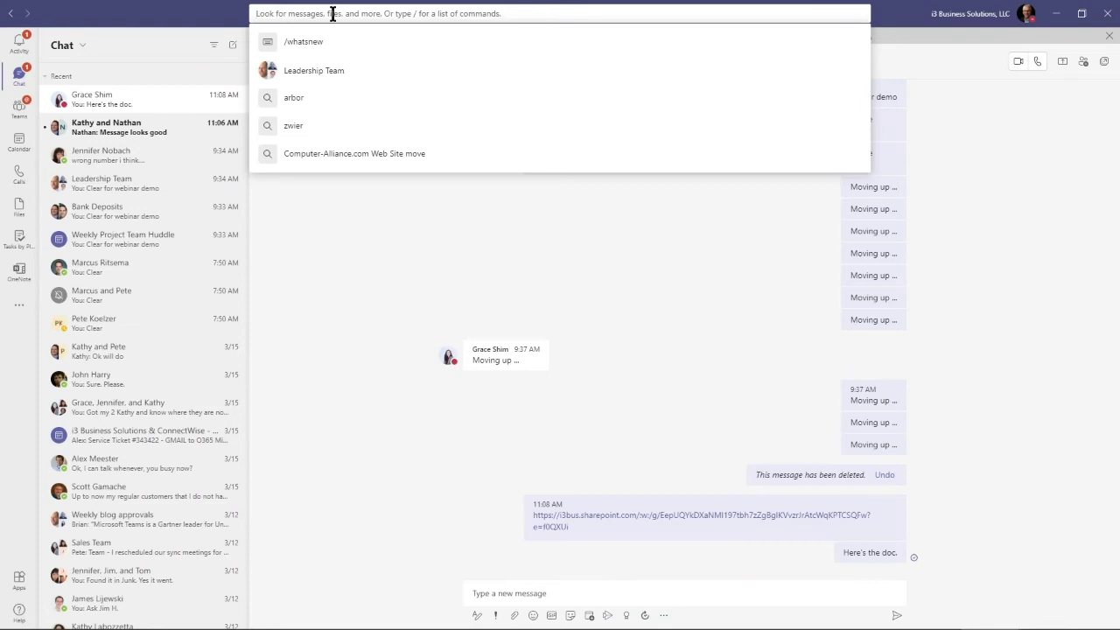
type("/")
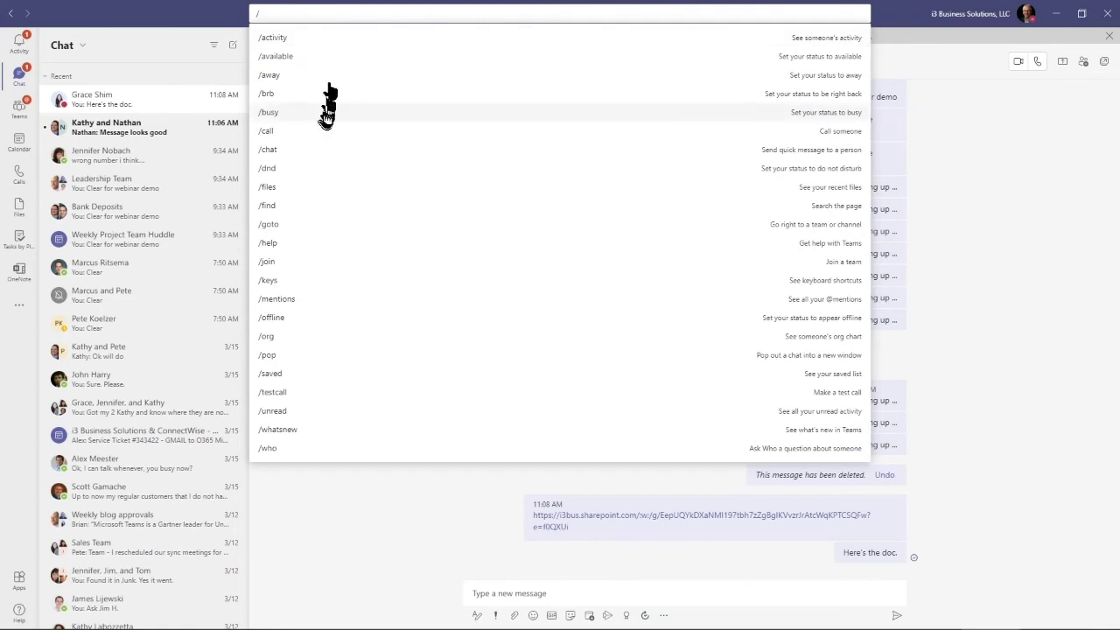
left_click(328, 133)
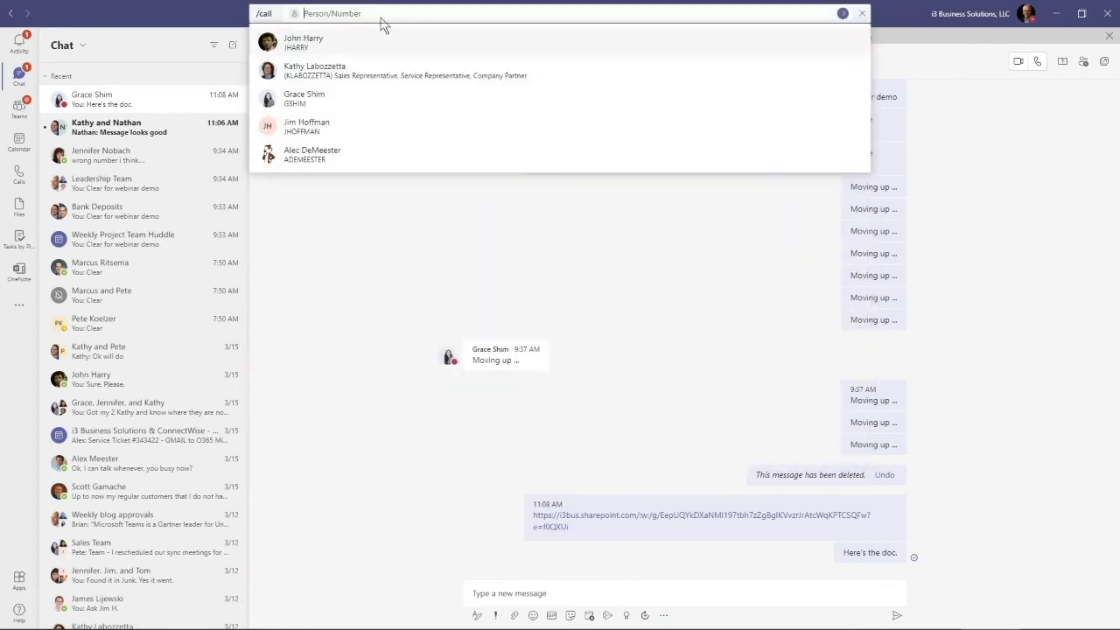
type("616")
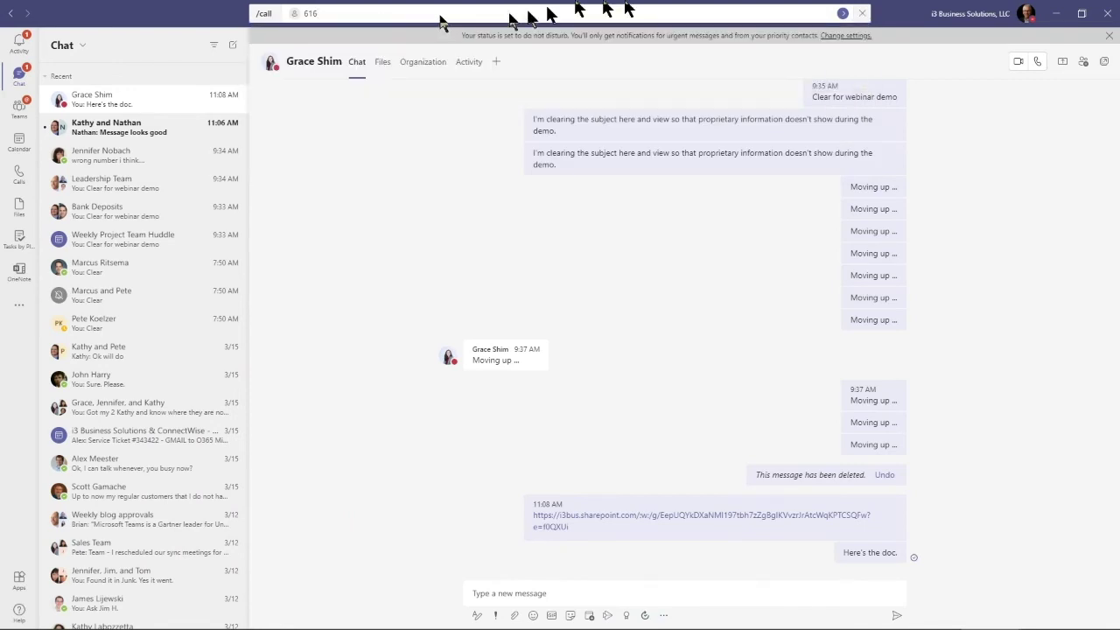
left_click(863, 15)
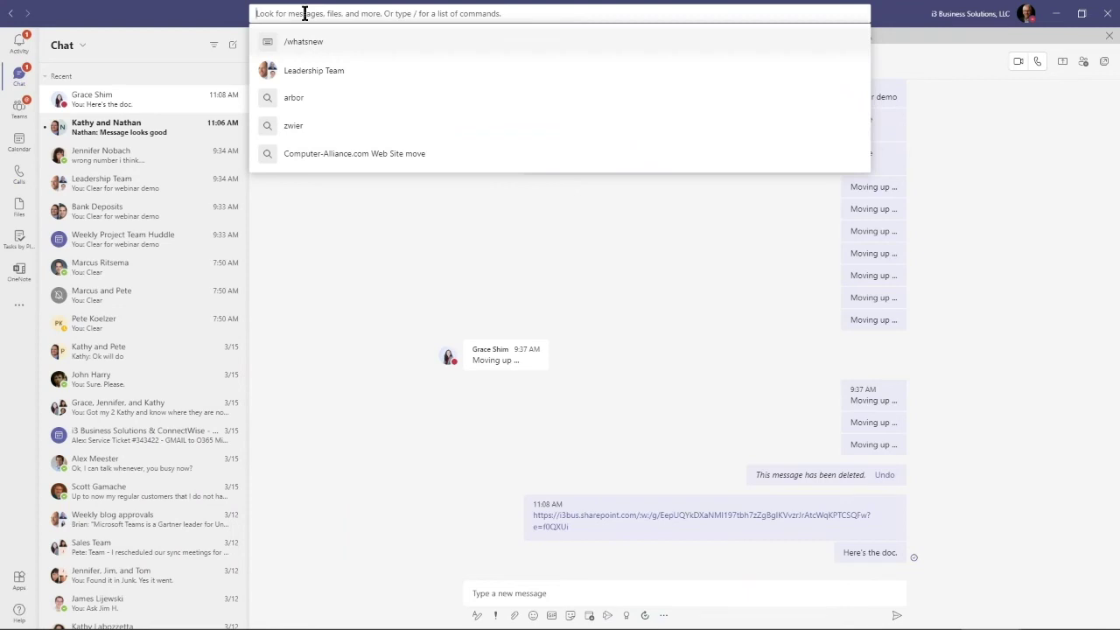
type("/")
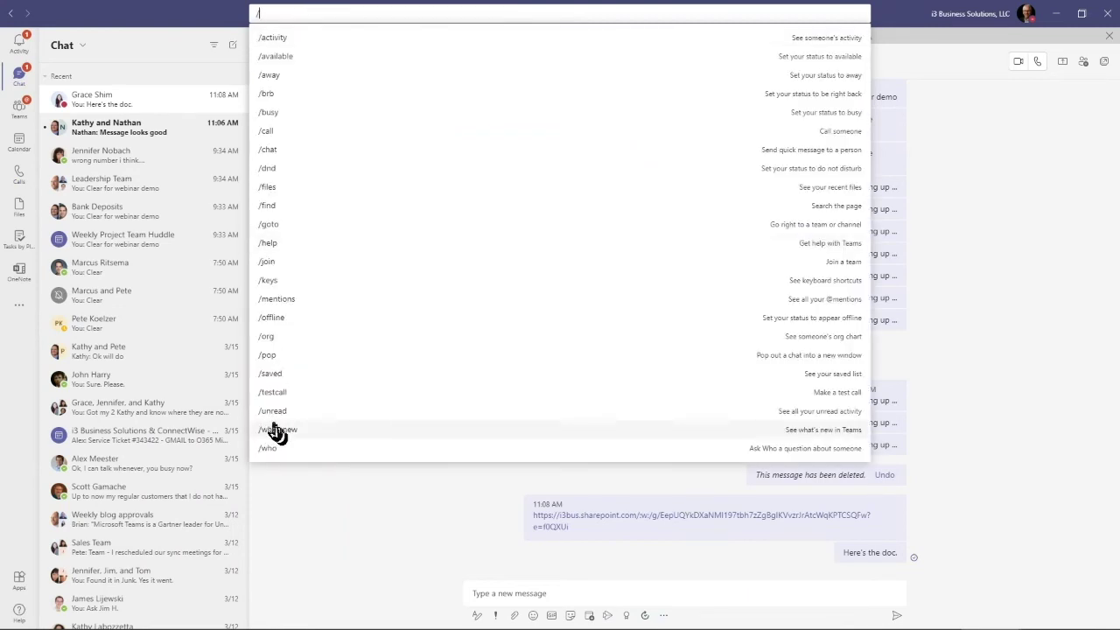
left_click(280, 435)
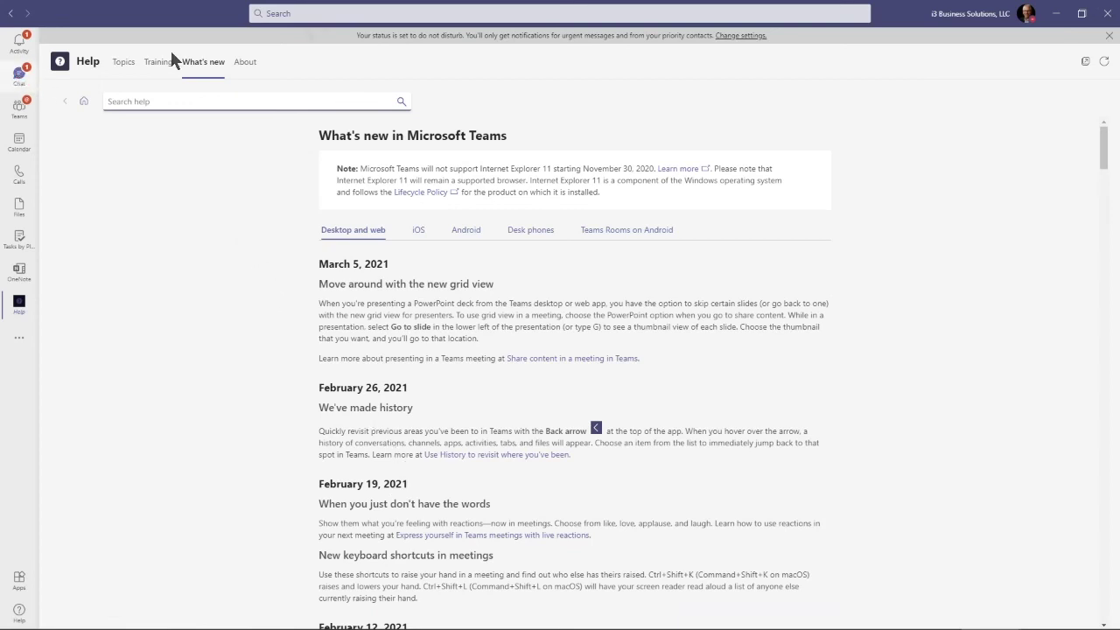
Clear the slash from search, dismiss the suggestions and return to Chat with Ctrl+2
left_click(319, 14)
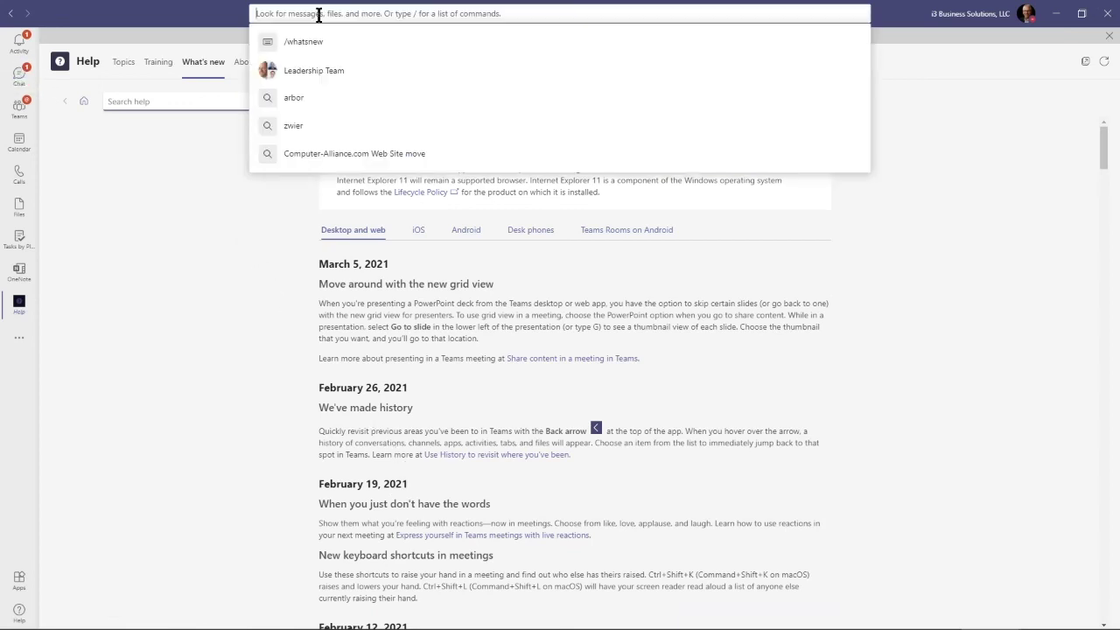
type("/")
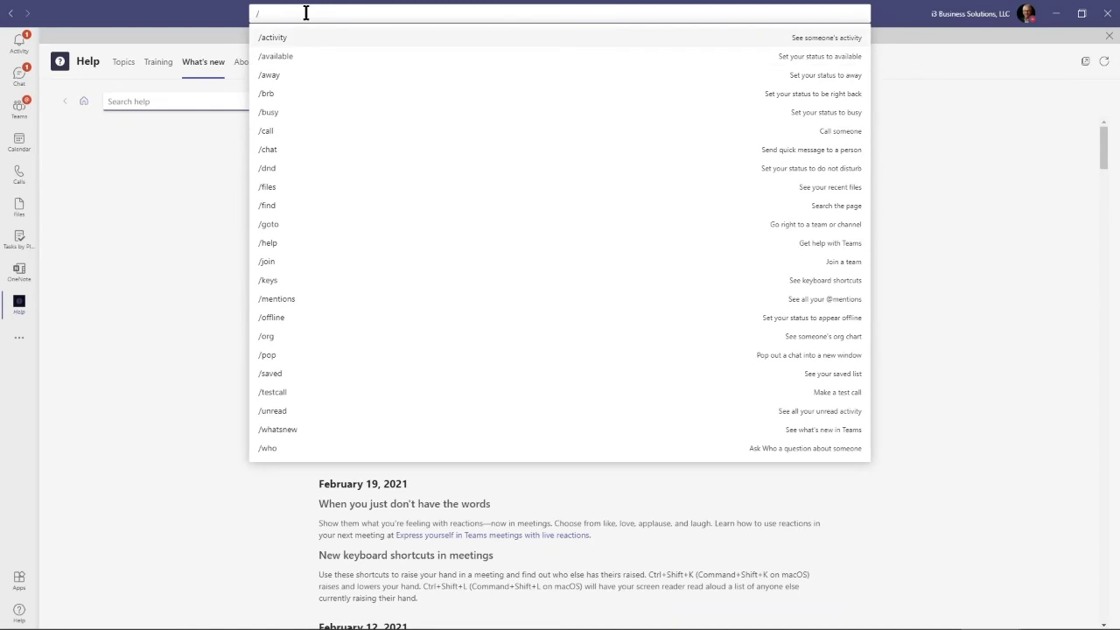
key("BackSpace")
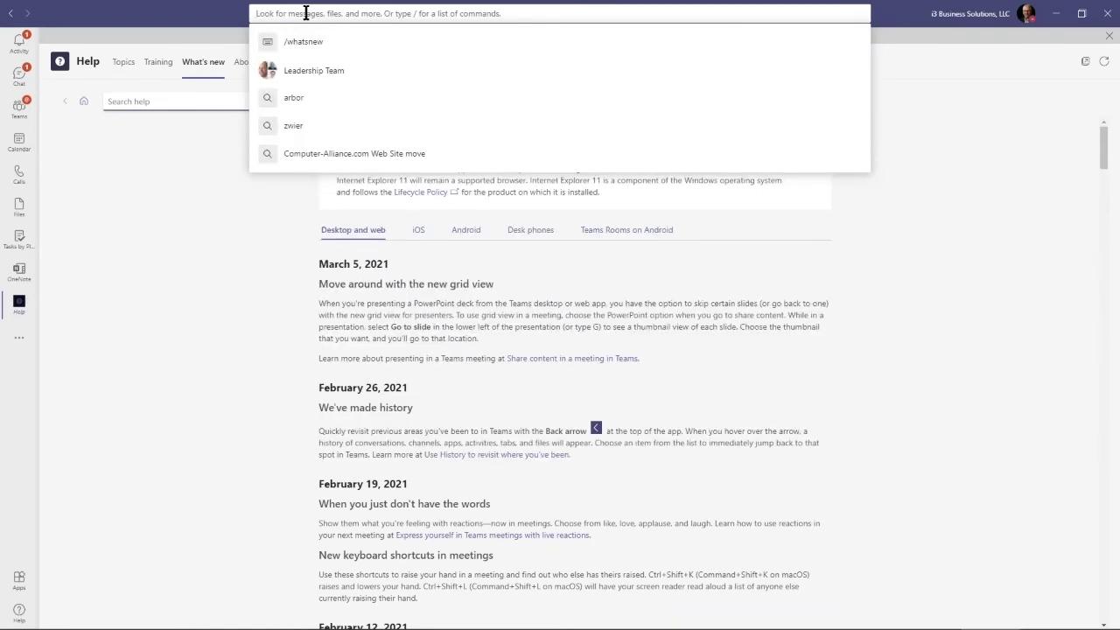
left_click(215, 162)
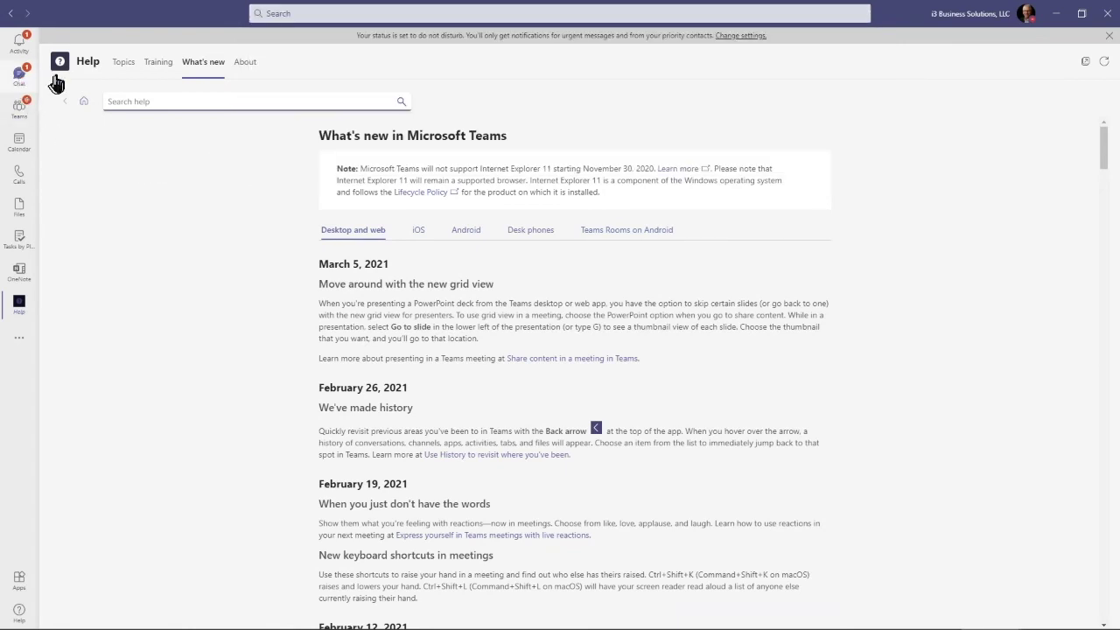
key("ctrl+2")
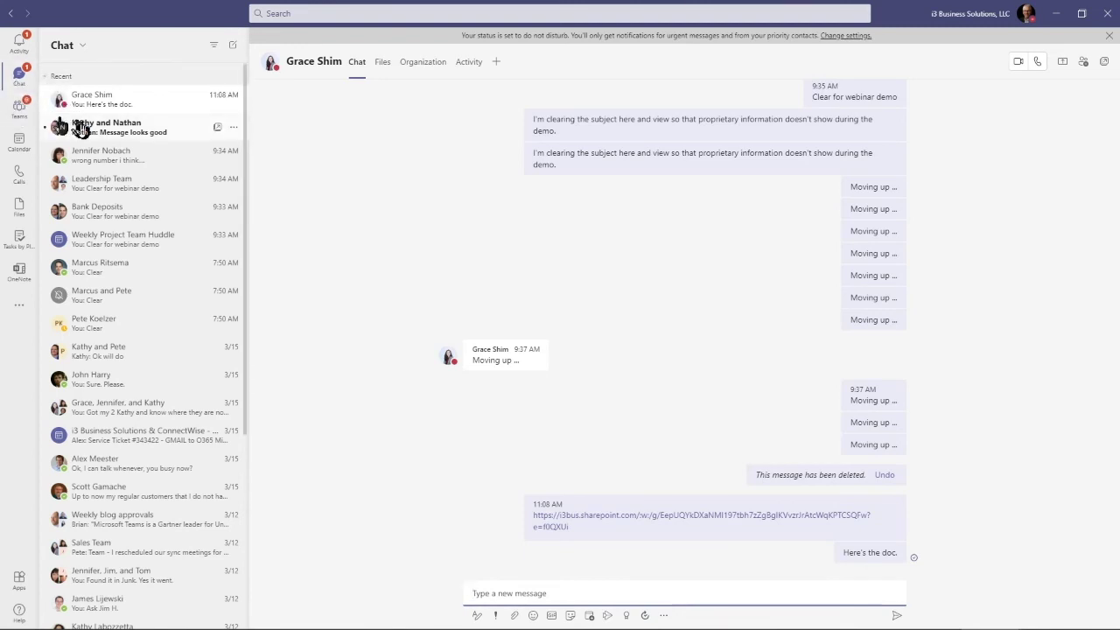
Open the two-person group chat, then start and cancel giving it a group name
left_click(80, 129)
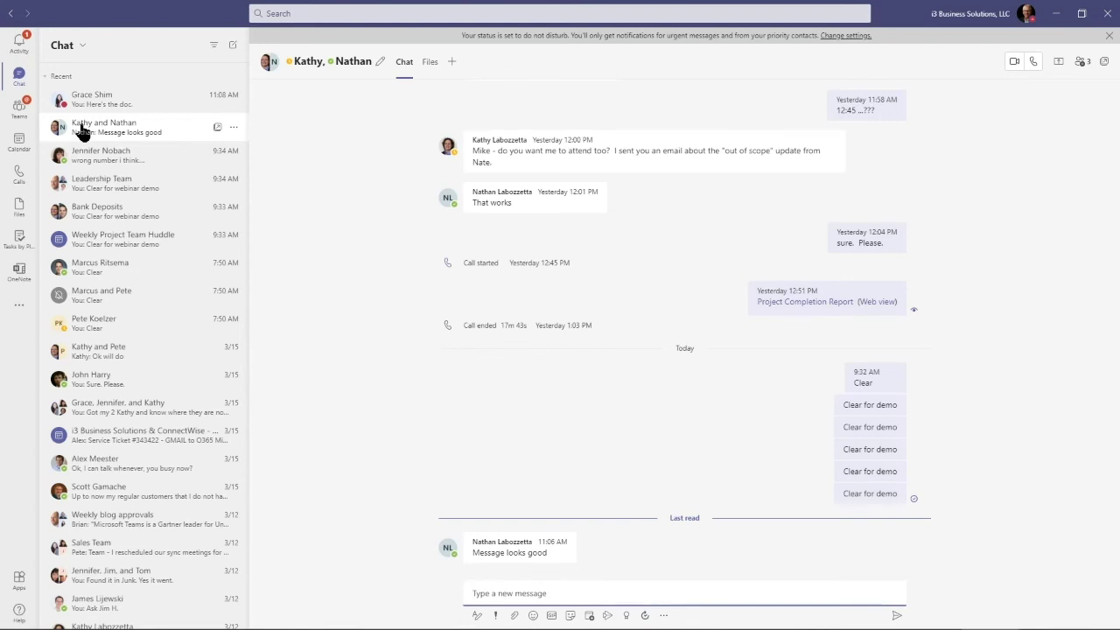
left_click(291, 15)
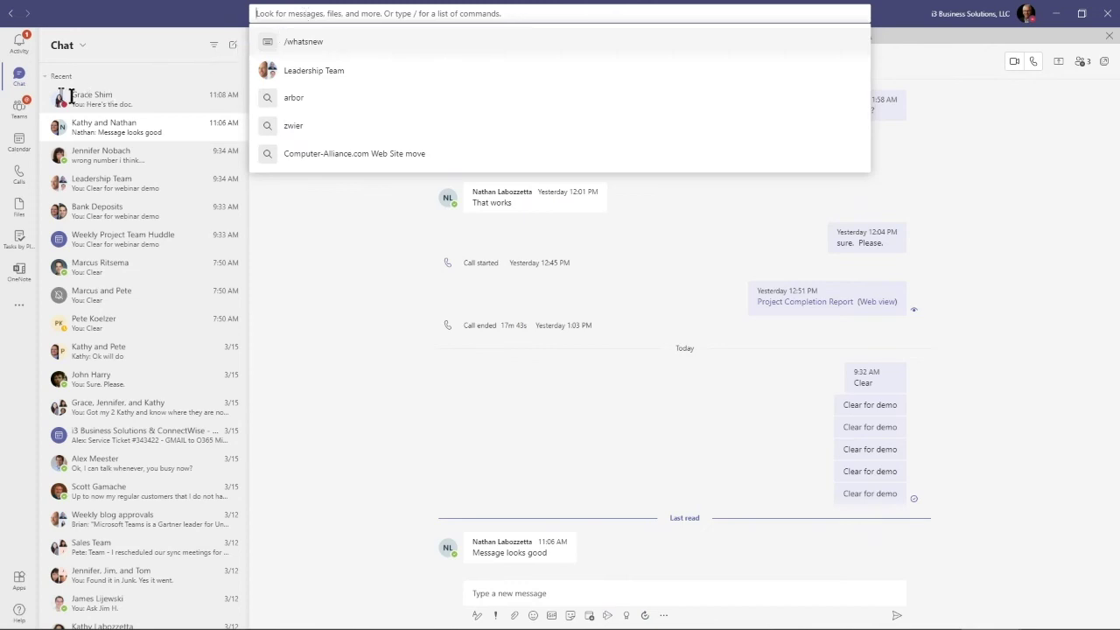
left_click(312, 281)
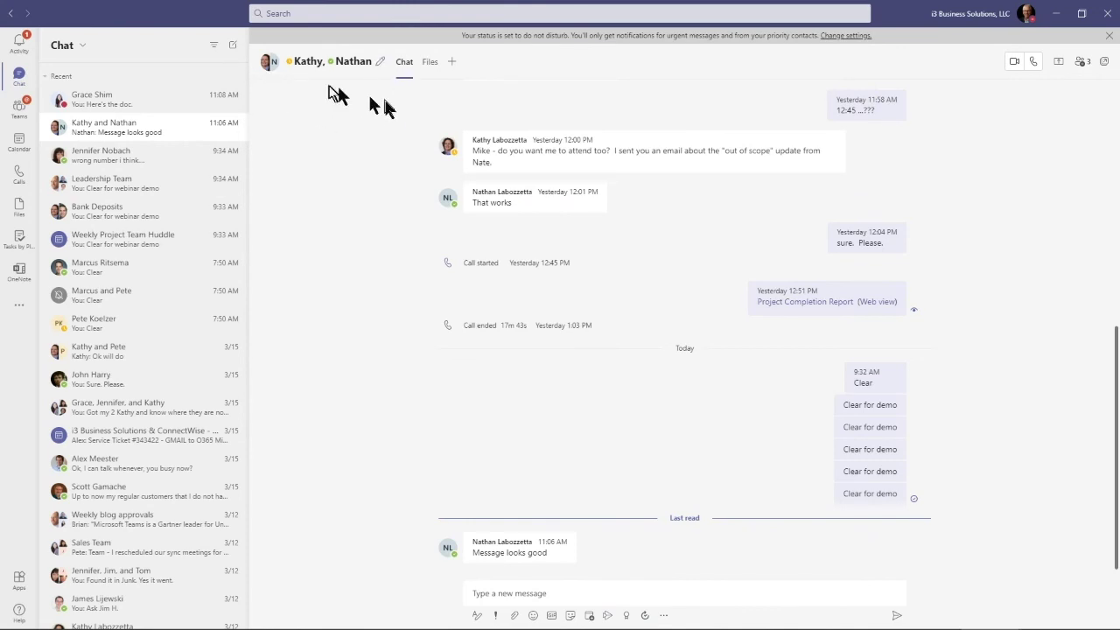
mouse_move(318, 63)
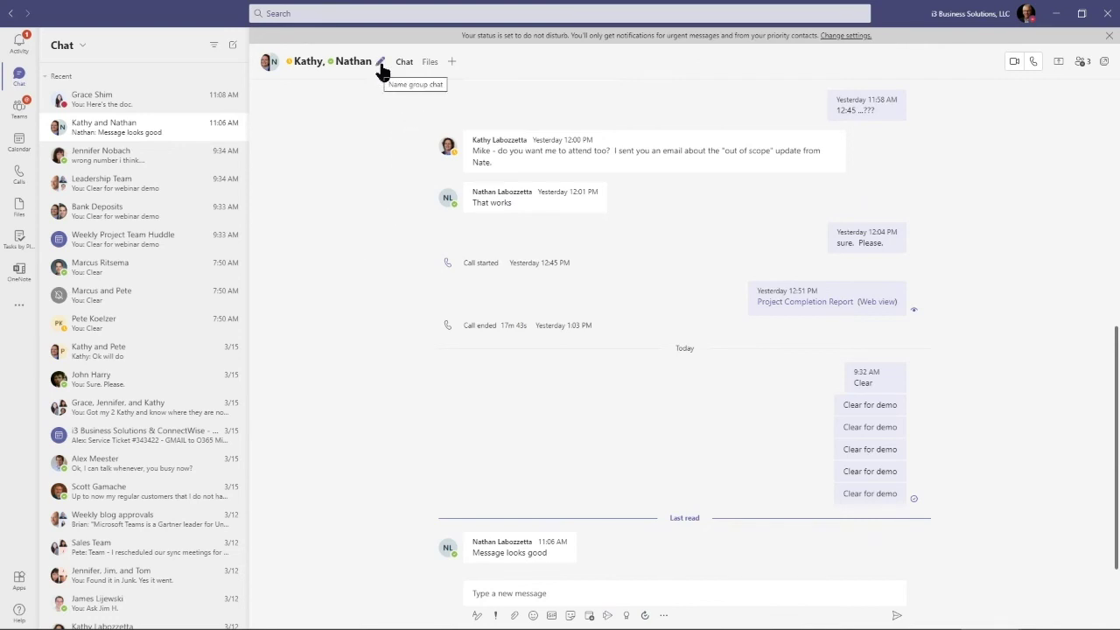
left_click(381, 69)
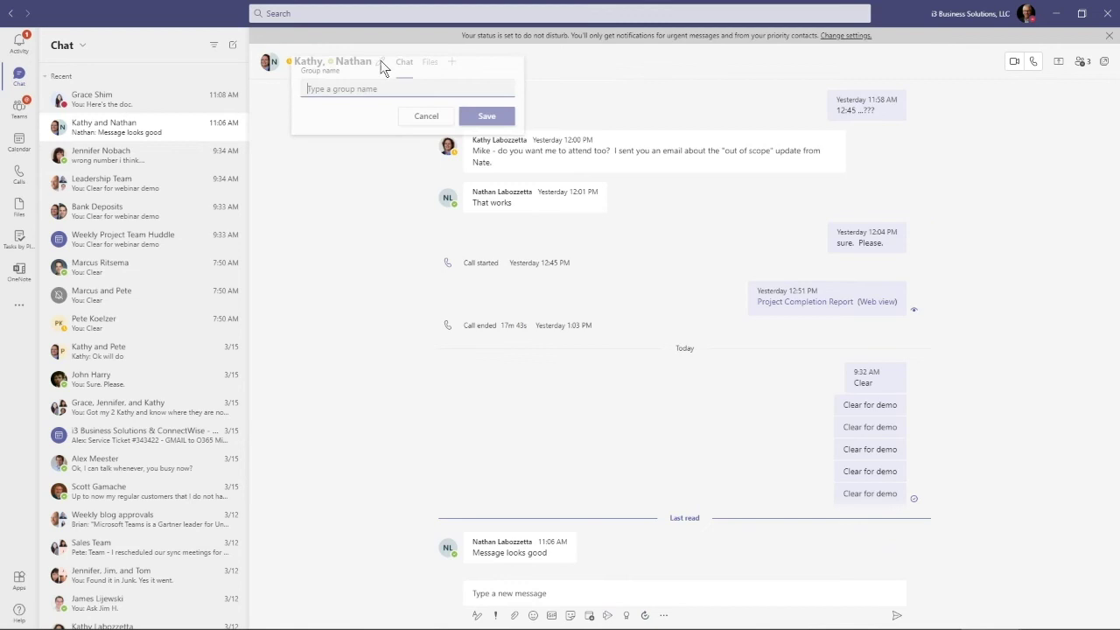
left_click(430, 120)
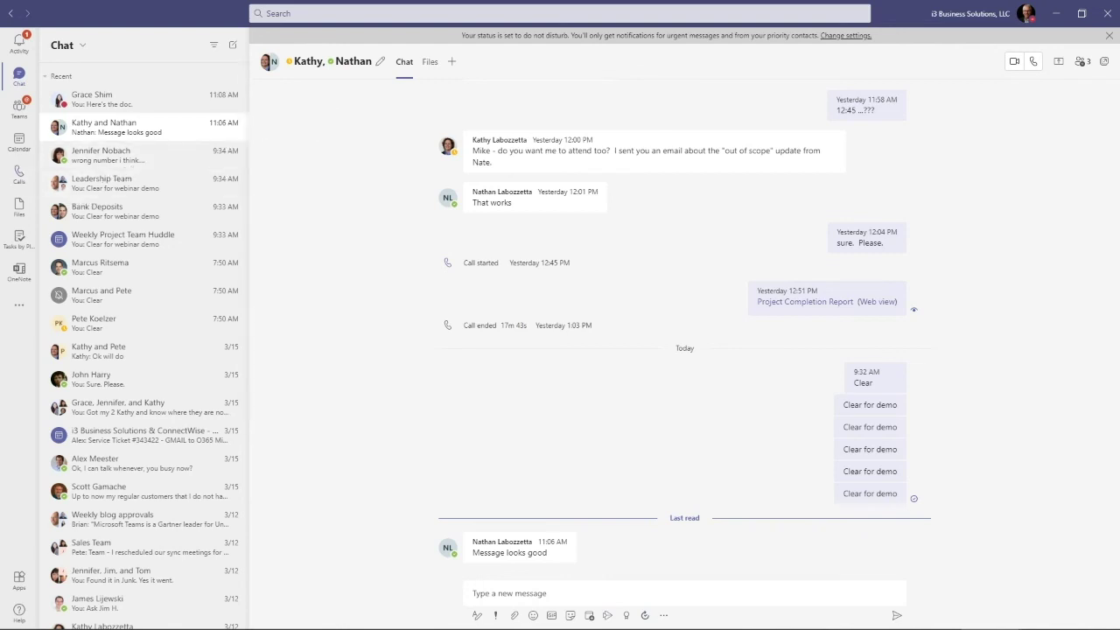
Bring PowerPoint forward maximized and view the Favorites - Functions and Bonus- Functions slides
key("alt+Tab")
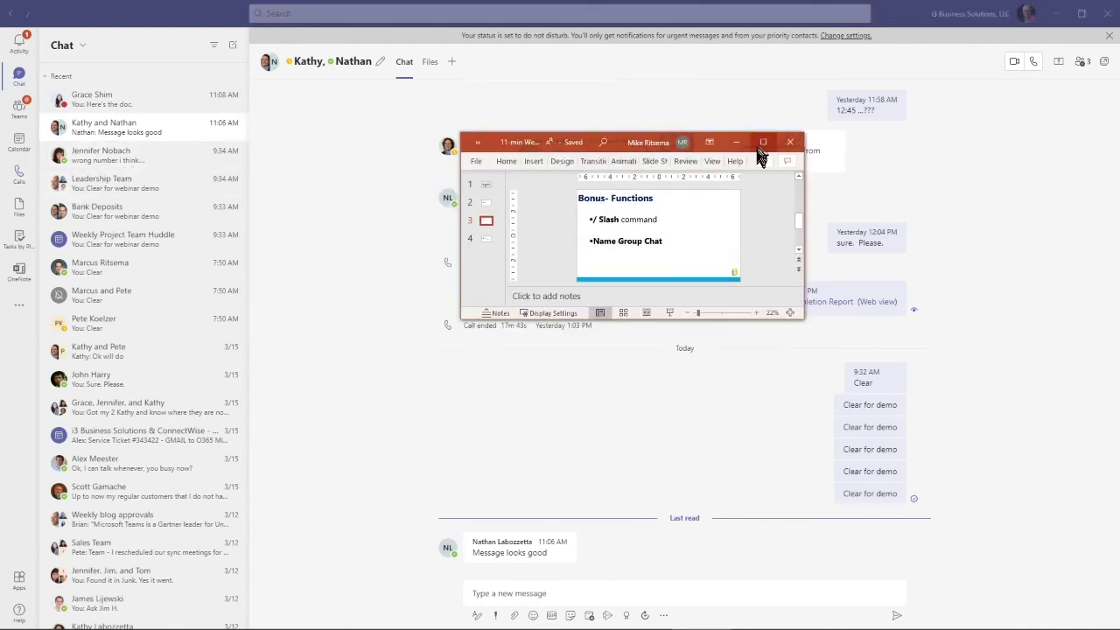
left_click(763, 142)
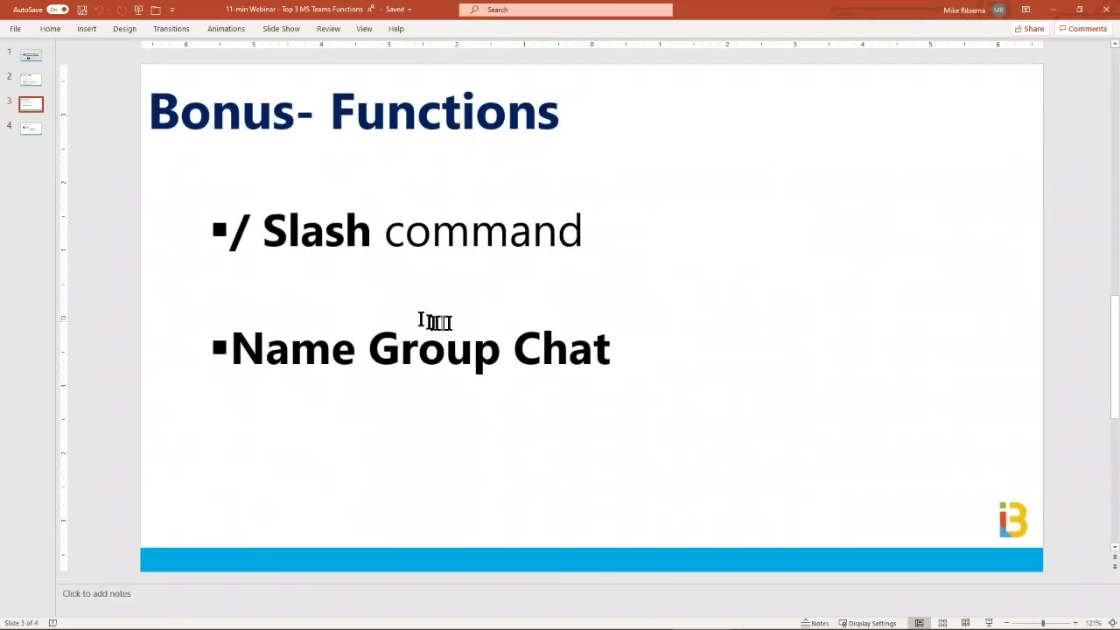
left_click(31, 80)
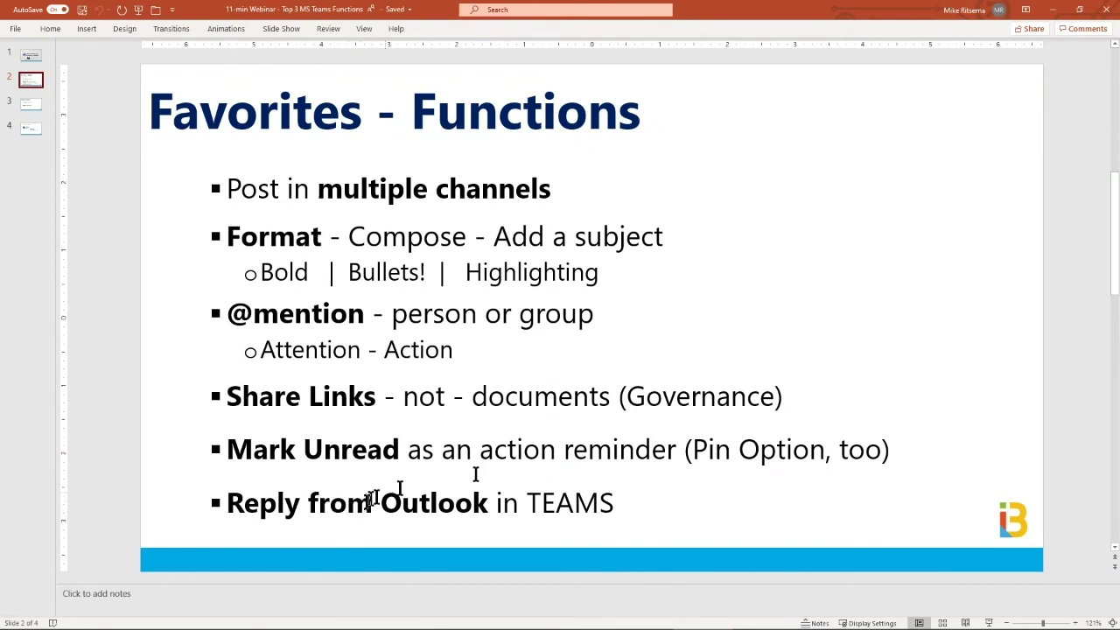
left_click(30, 109)
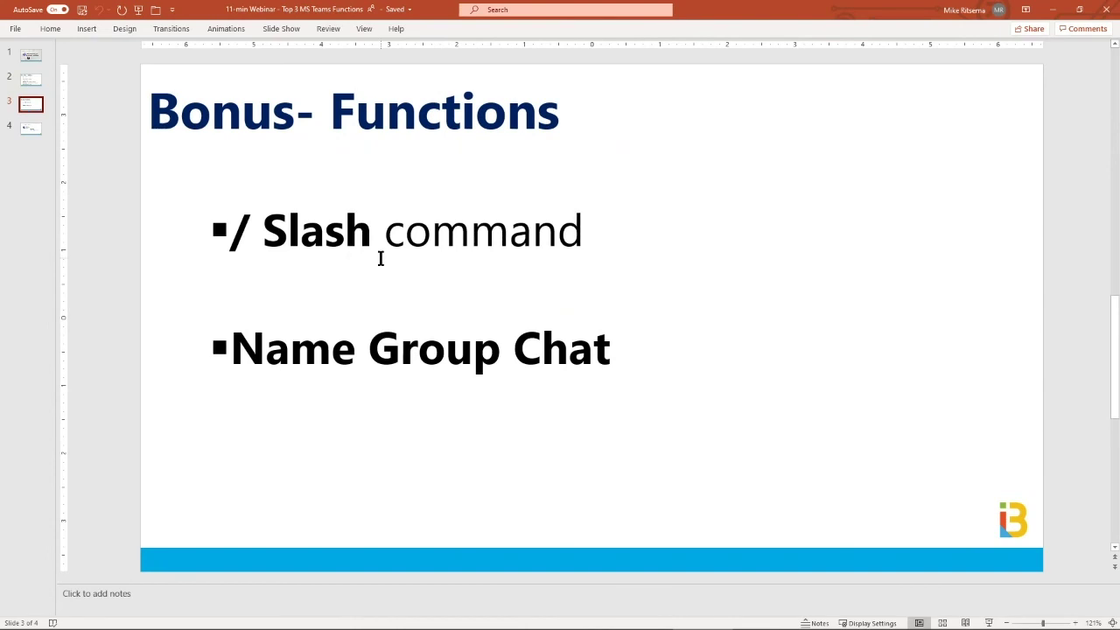